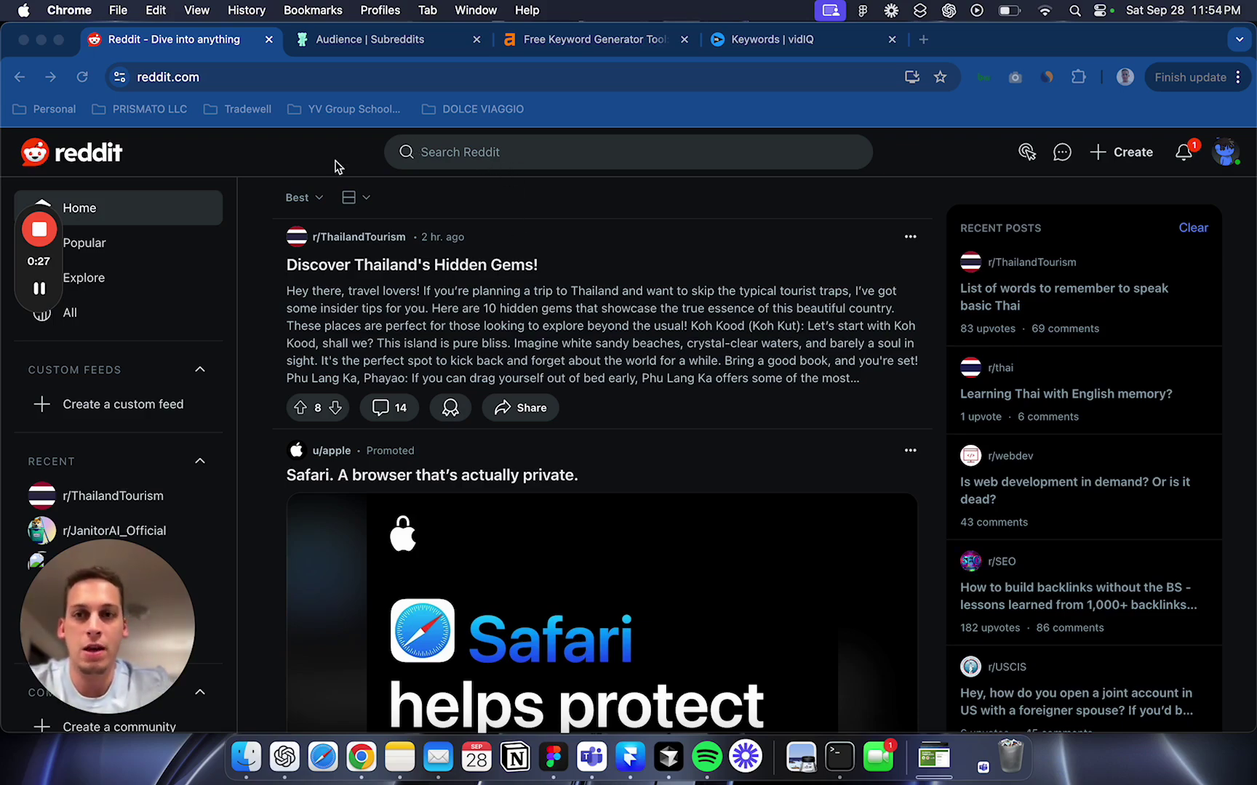
# Step: Leave the Reddit feed and go back to GummySearch's full list of audiences
pyautogui.scroll(-15, 279, 342)
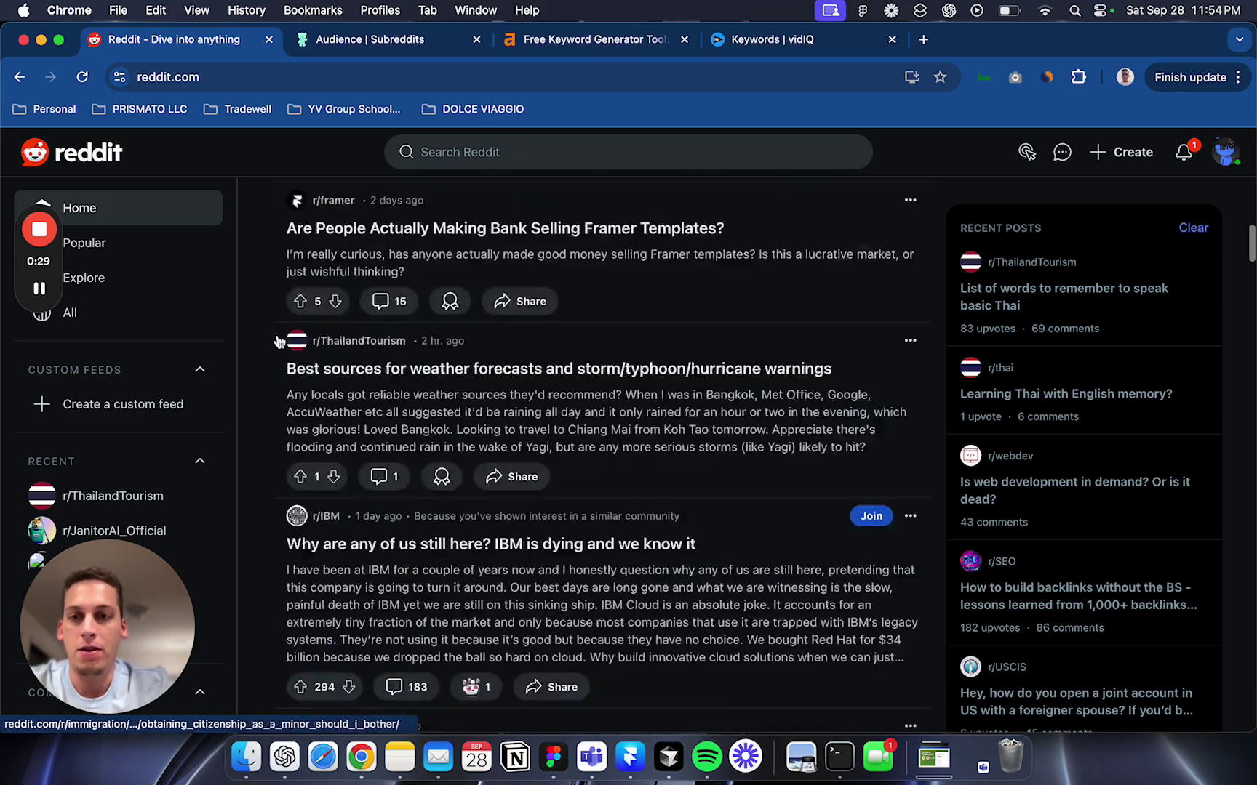
pyautogui.scroll(-10, 279, 342)
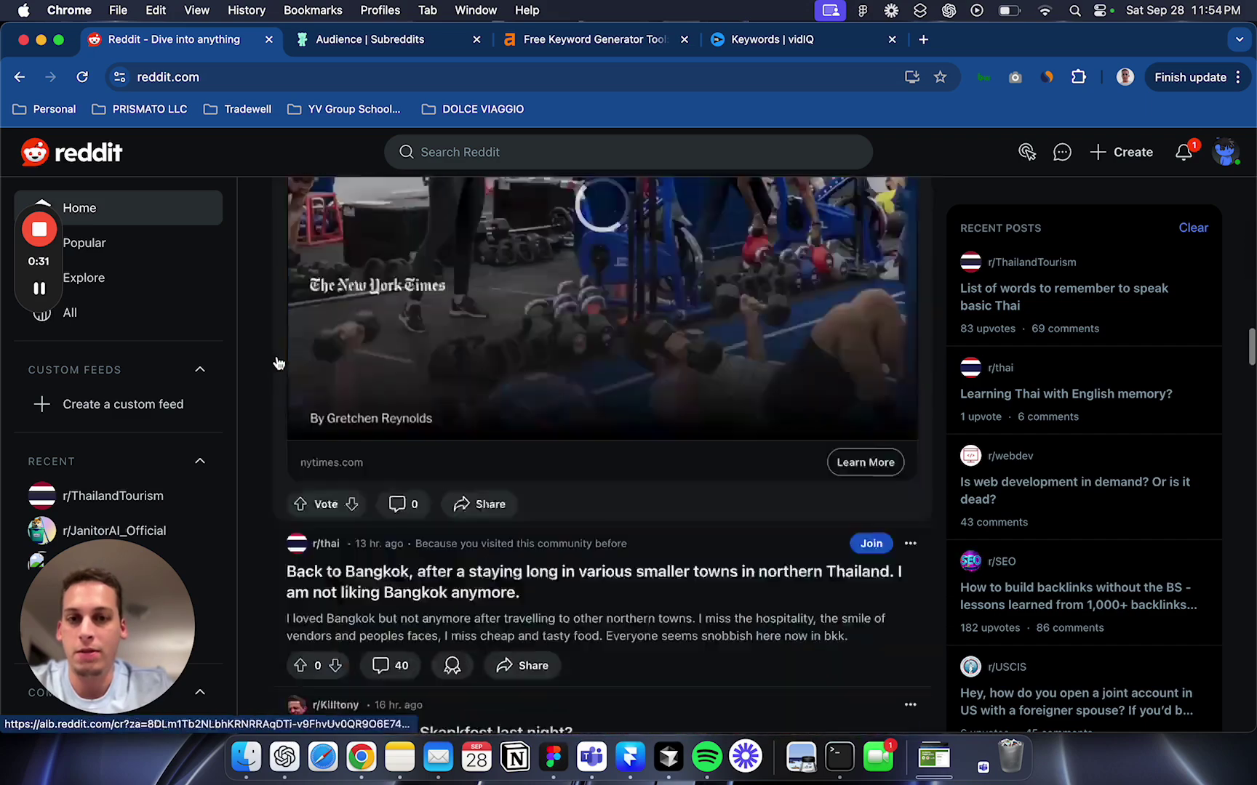
pyautogui.scroll(-6, 279, 362)
pyautogui.scroll(2, 278, 362)
pyautogui.scroll(-5, 279, 362)
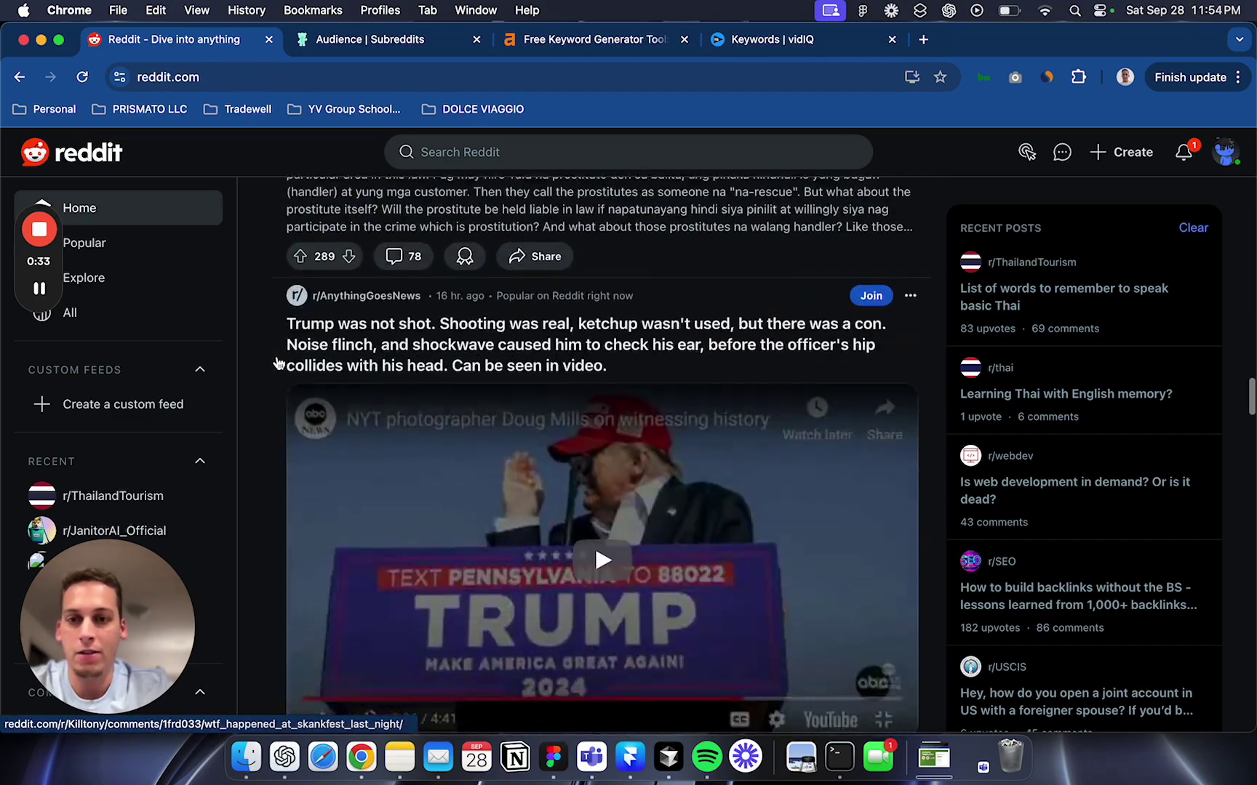
pyautogui.scroll(-8, 279, 362)
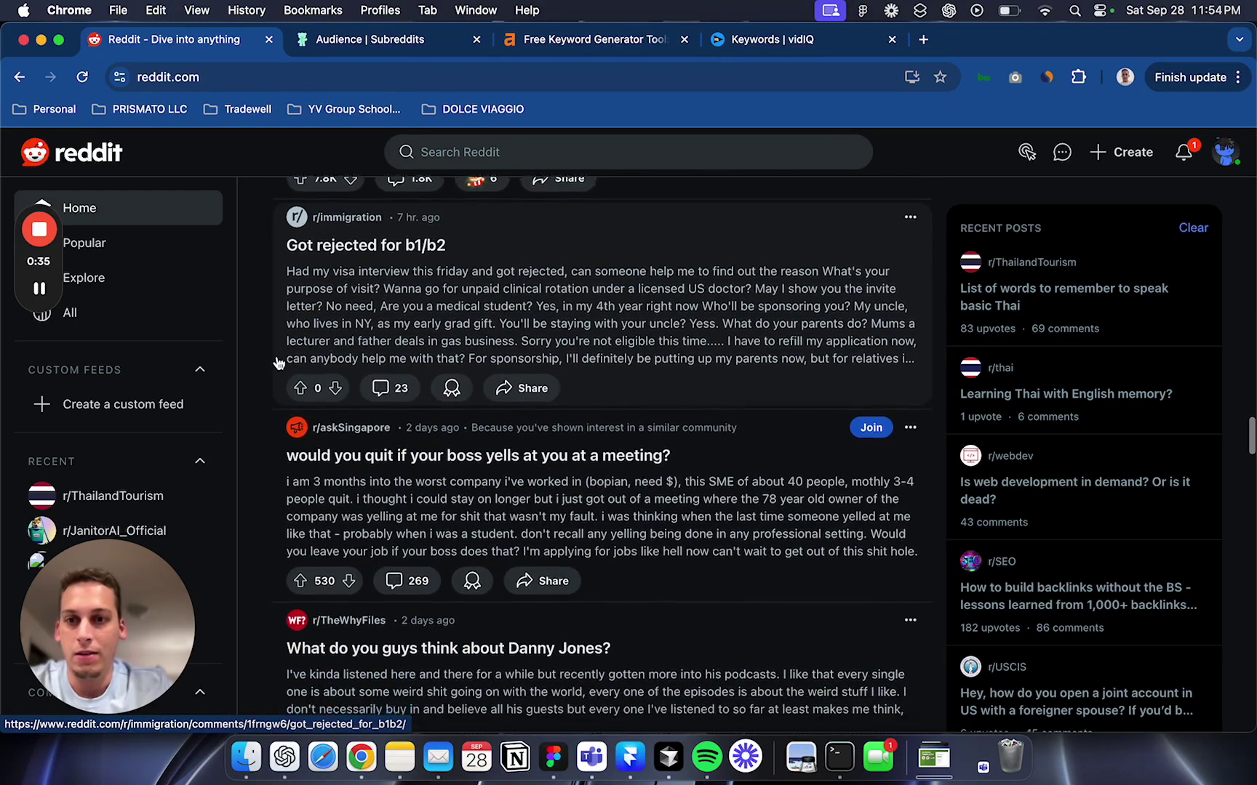
pyautogui.scroll(-2, 291, 465)
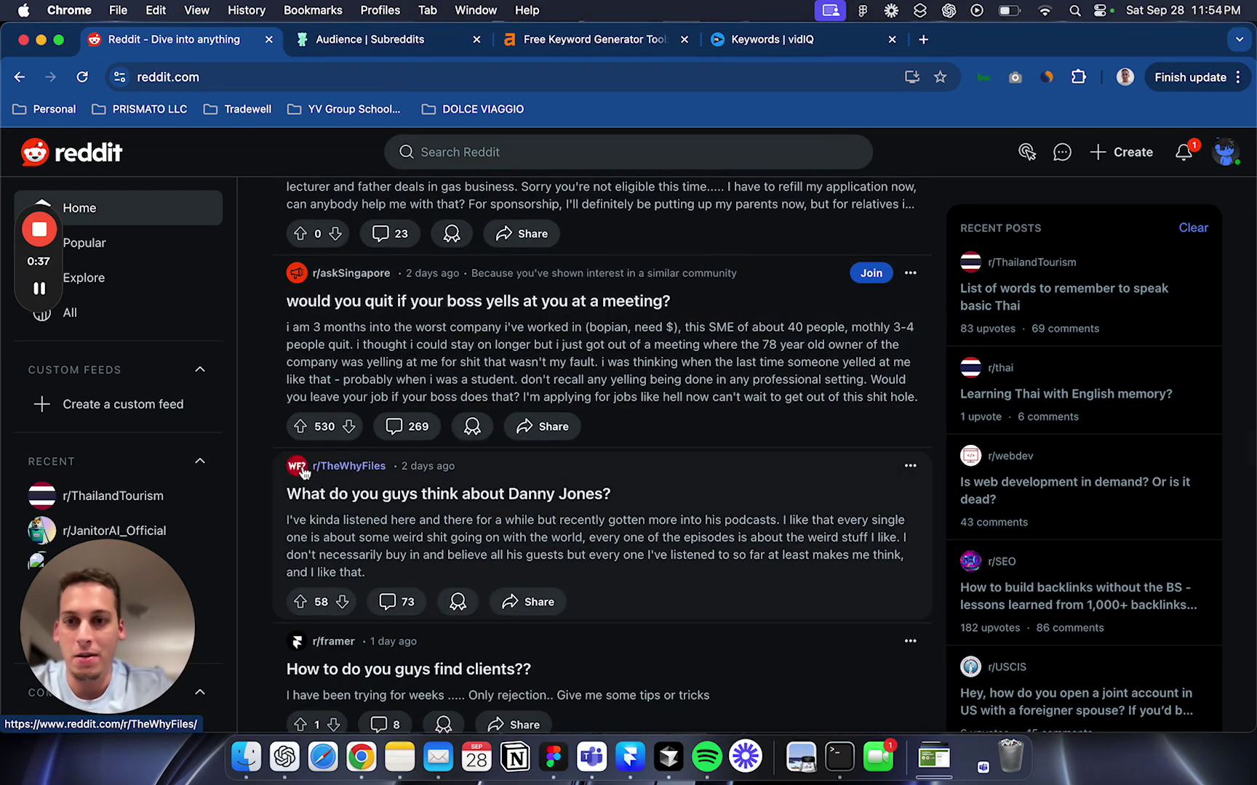
pyautogui.scroll(20, 309, 473)
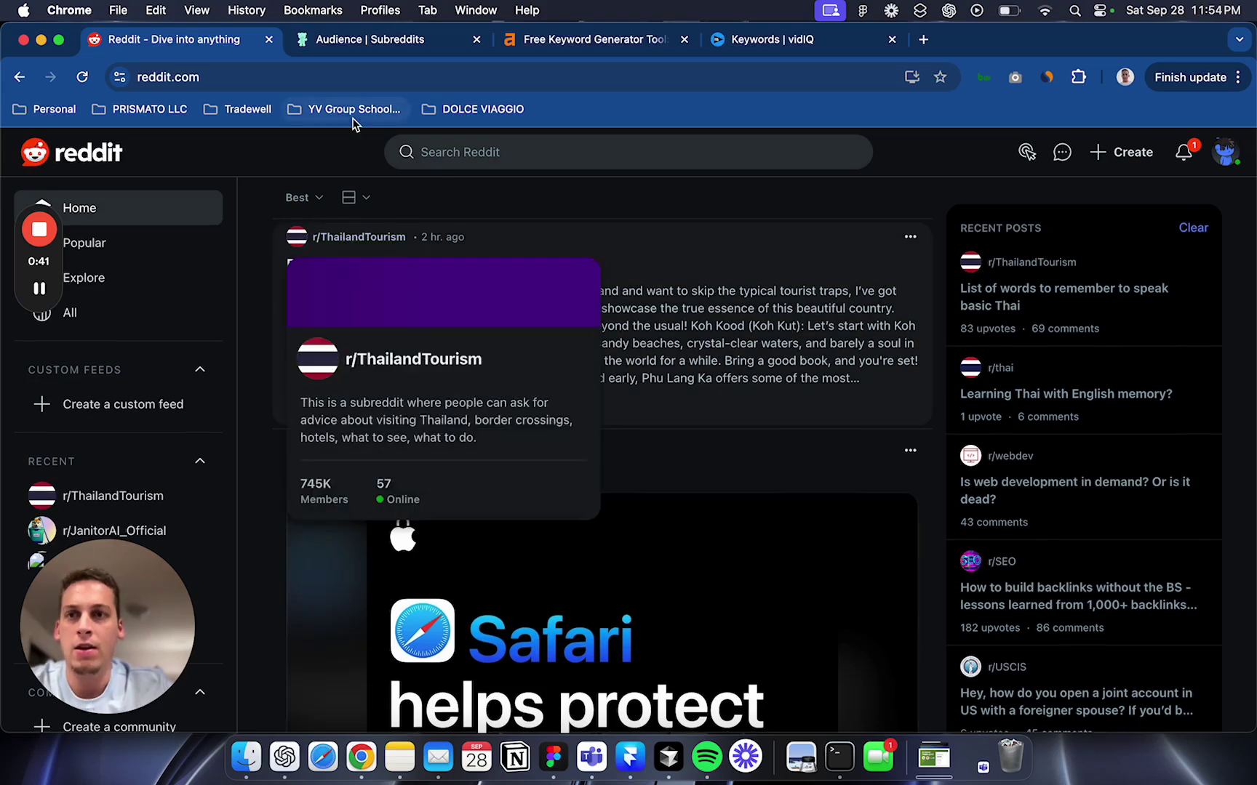
pyautogui.click(364, 41)
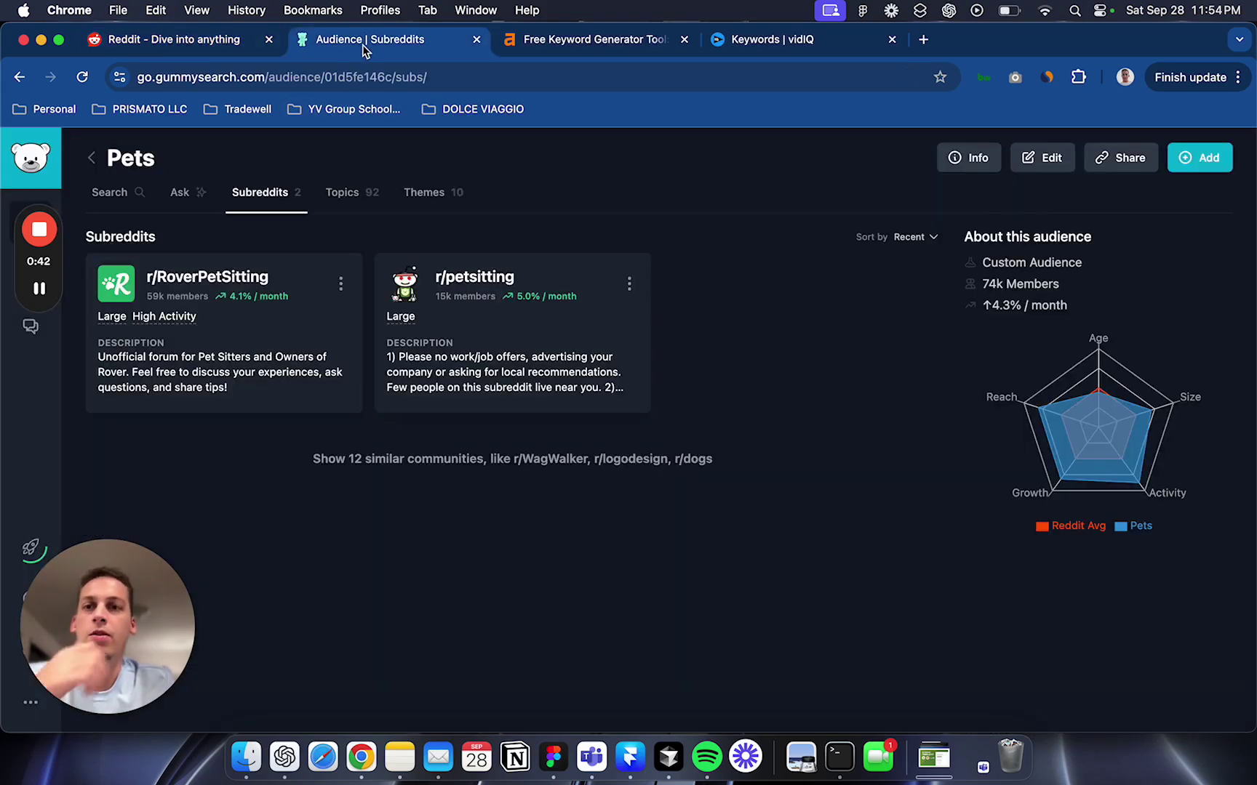
pyautogui.click(91, 158)
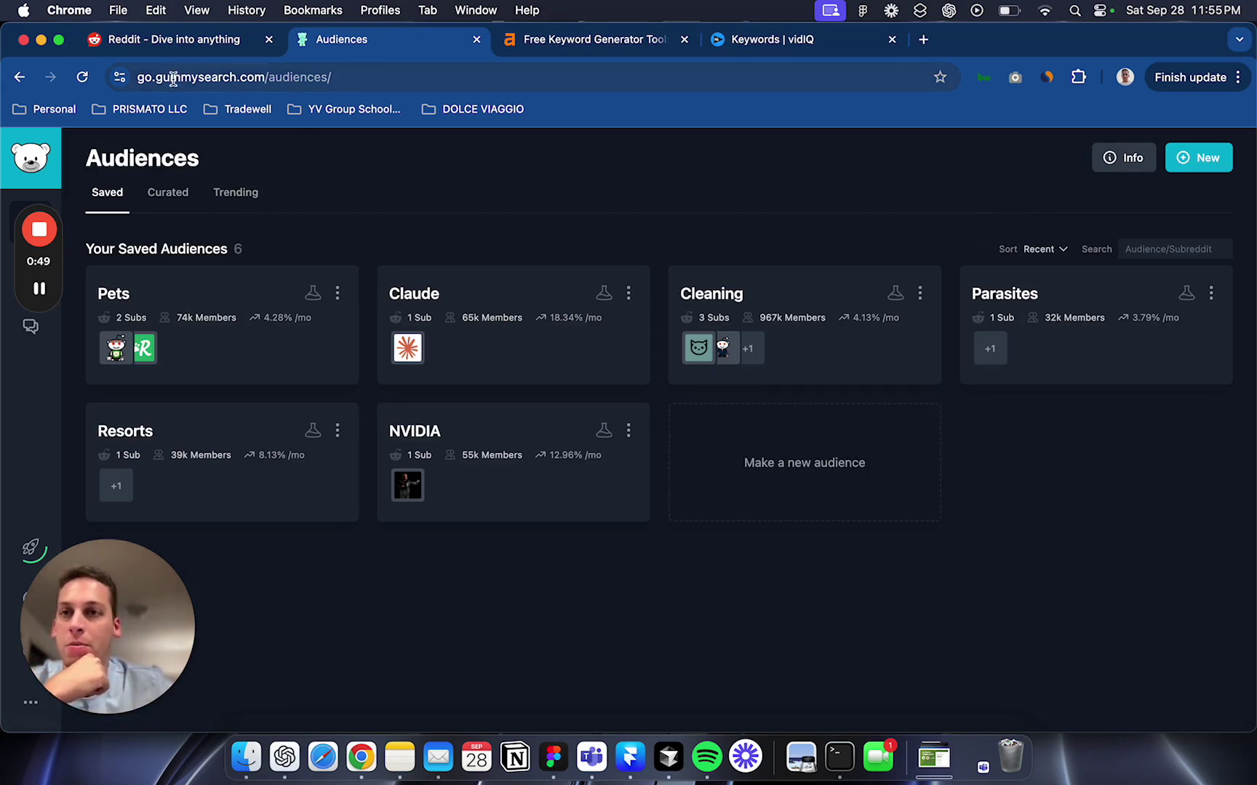
# Step: Look over the Trending subreddits listing, then return to the Saved audiences
pyautogui.doubleClick(225, 80)
pyautogui.click(295, 174)
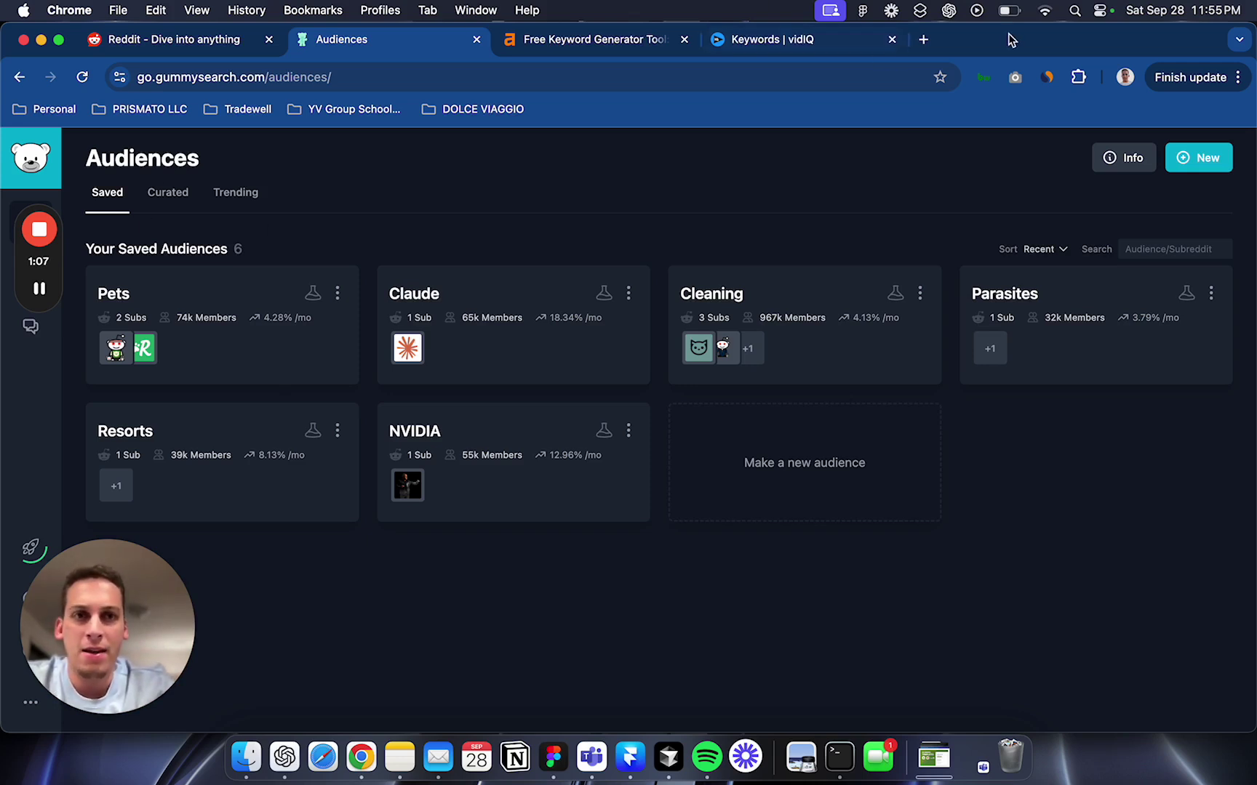
pyautogui.click(219, 207)
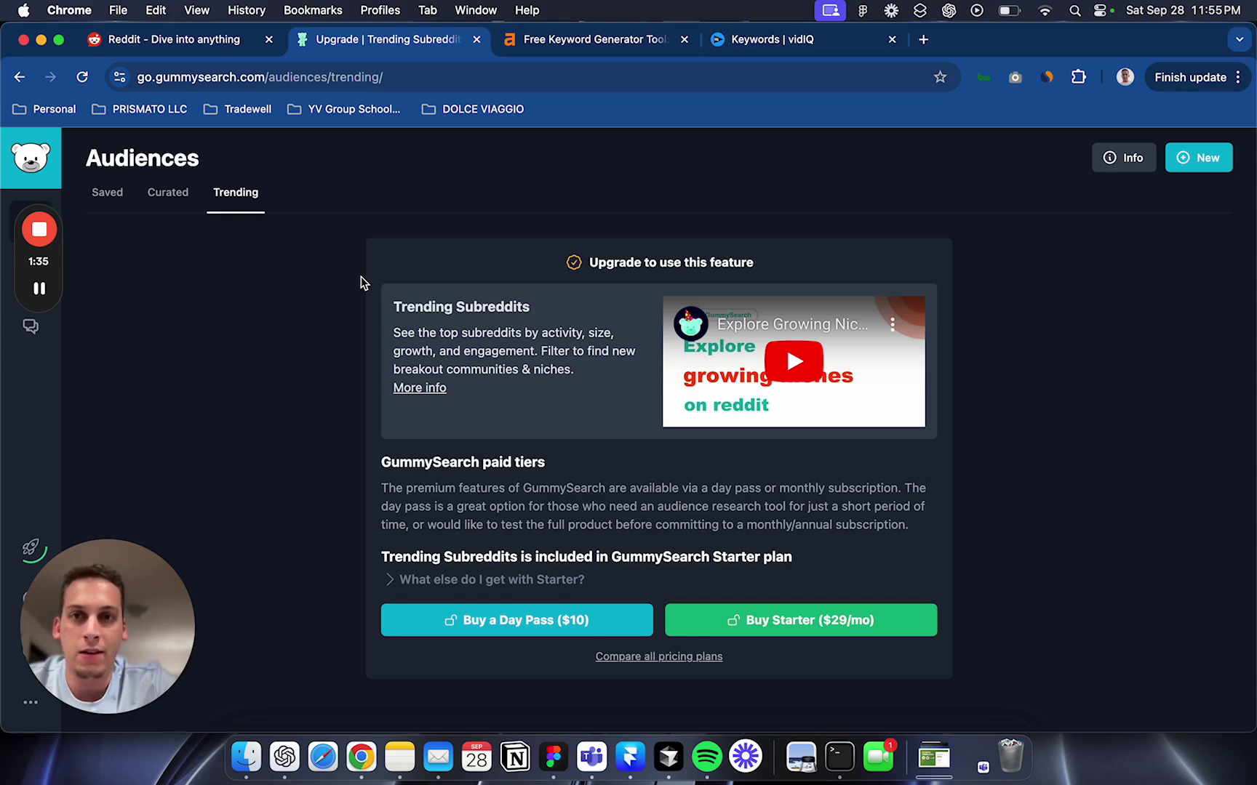
pyautogui.click(124, 207)
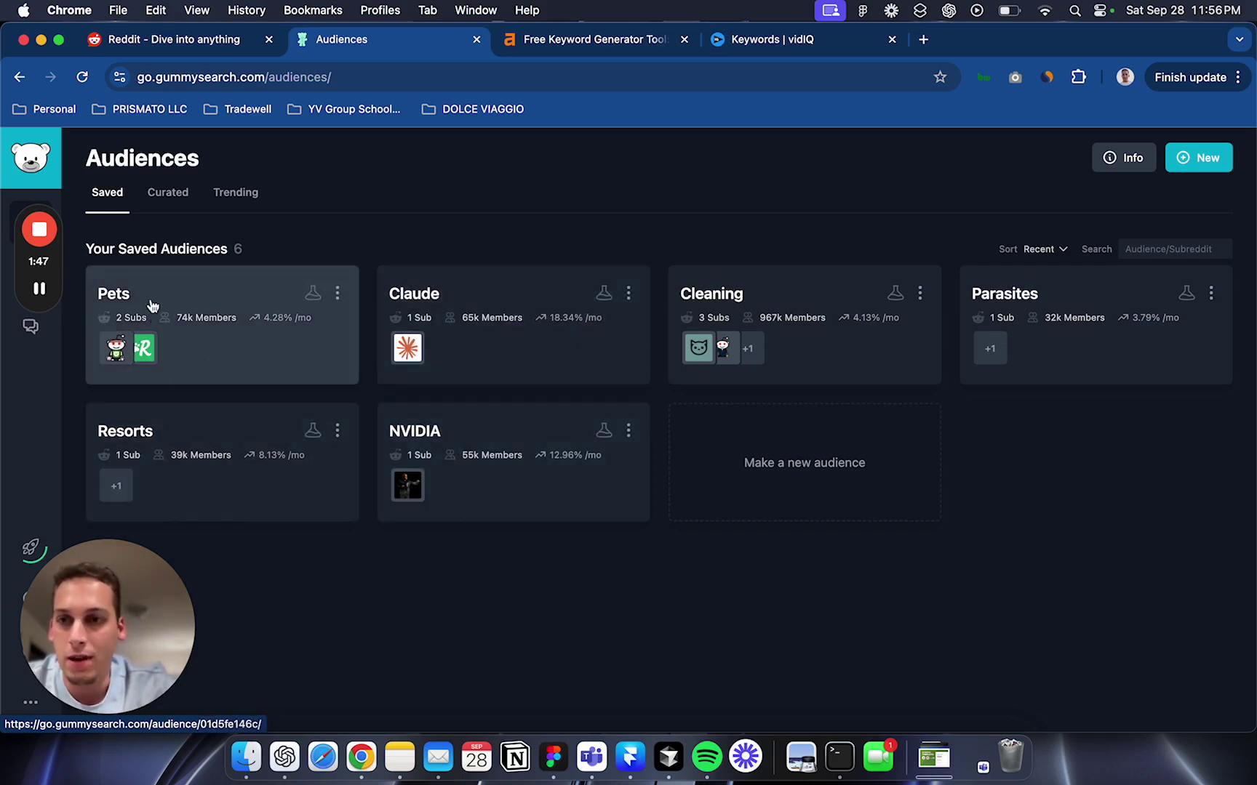
# Step: Open the saved Pets audience to see its 2 subreddits, 10 themes and 92 topics
pyautogui.click(222, 302)
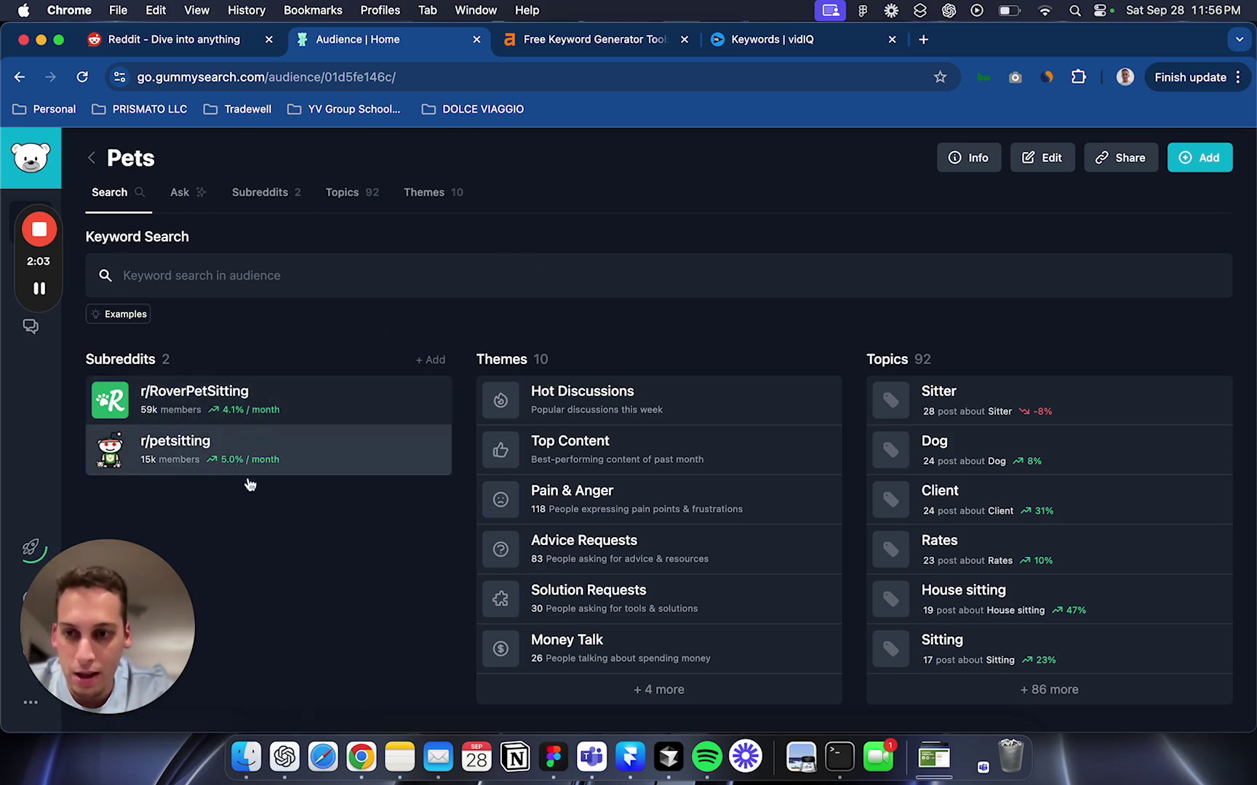
# Step: Open the Pets Pain & Anger theme and highlight sitting scams and client communication challenges
pyautogui.click(608, 508)
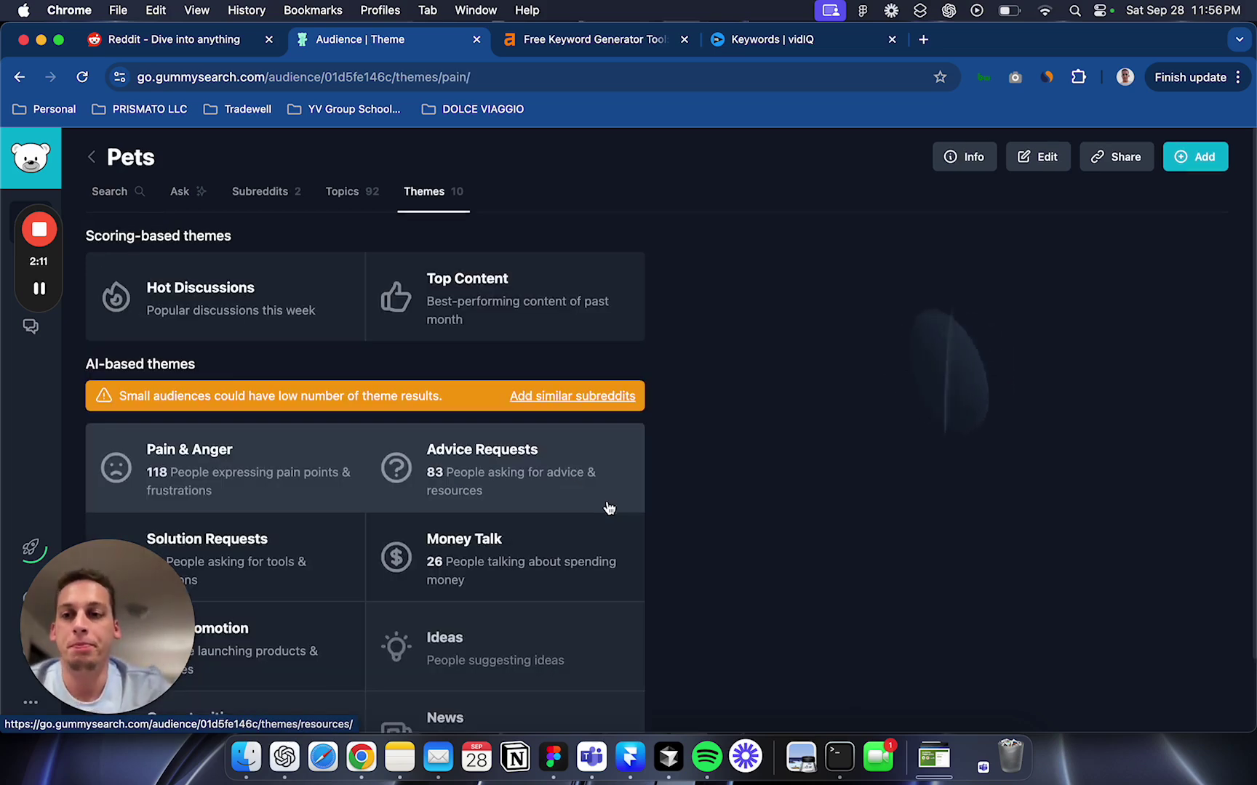
pyautogui.scroll(-2, 608, 508)
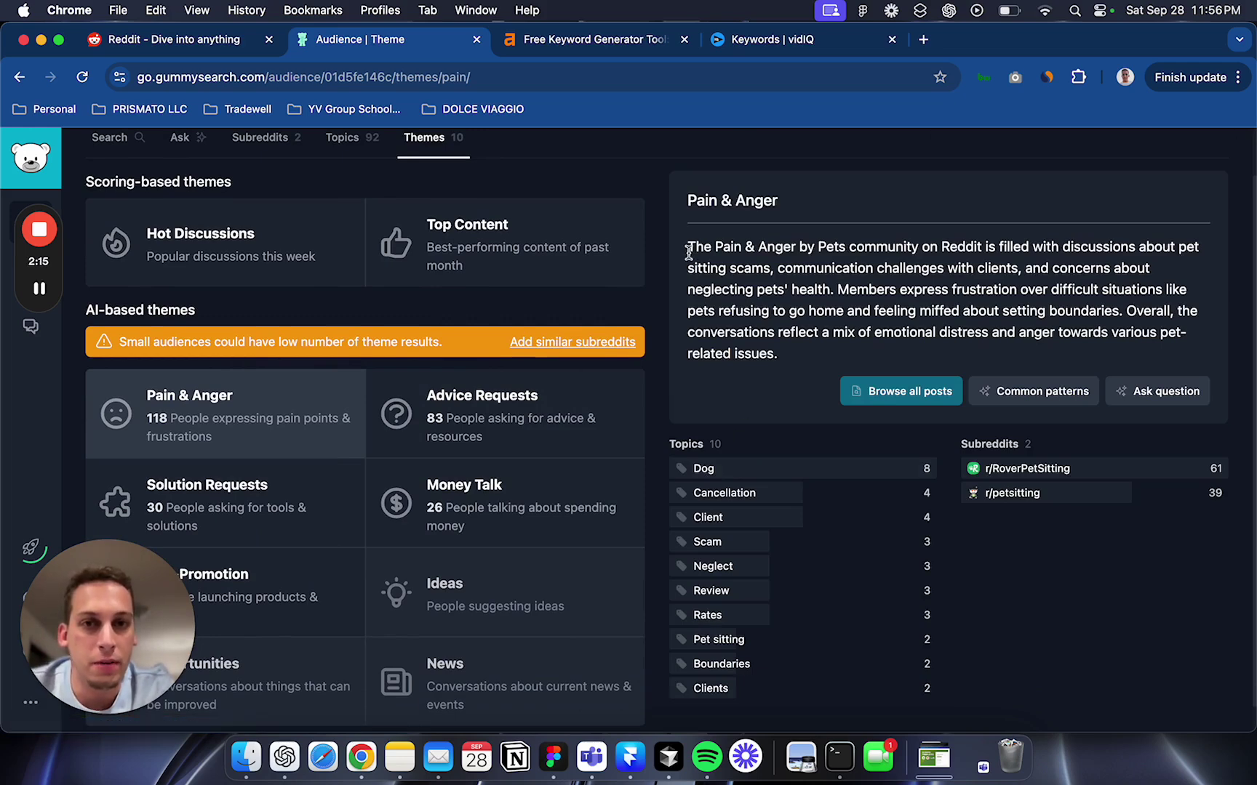
pyautogui.moveTo(687, 247); pyautogui.dragTo(915, 309)
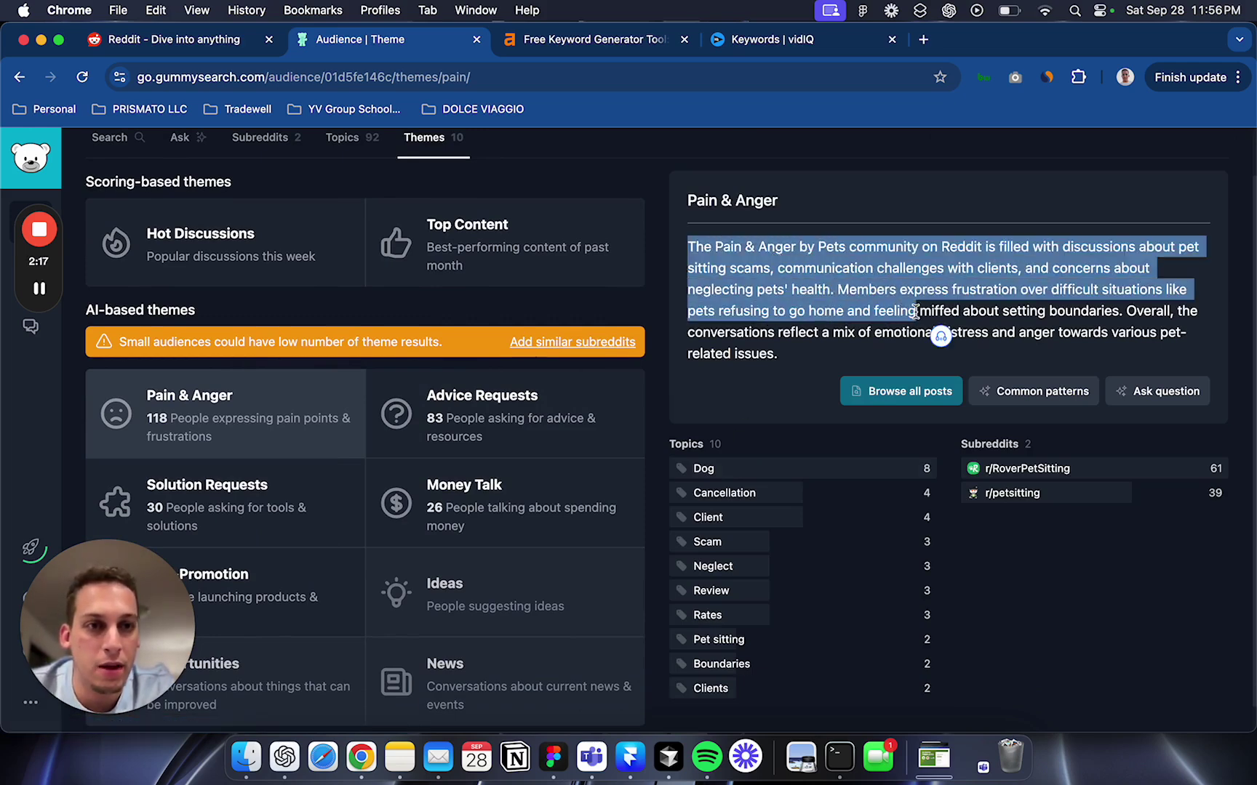
pyautogui.click(978, 309)
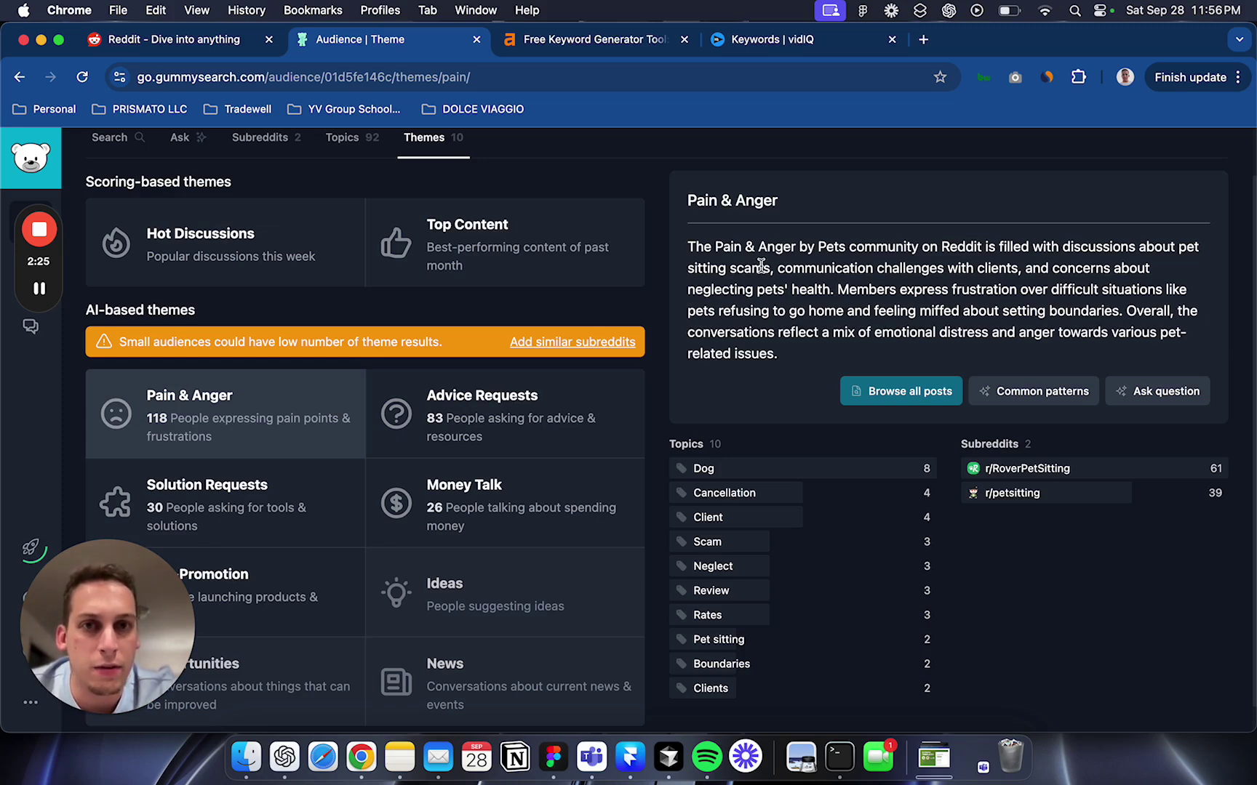
pyautogui.moveTo(687, 267)
pyautogui.mouseDown()
pyautogui.moveTo(1104, 269)
pyautogui.moveTo(1114, 284)
pyautogui.moveTo(793, 289)
pyautogui.moveTo(827, 286)
pyautogui.mouseUp()
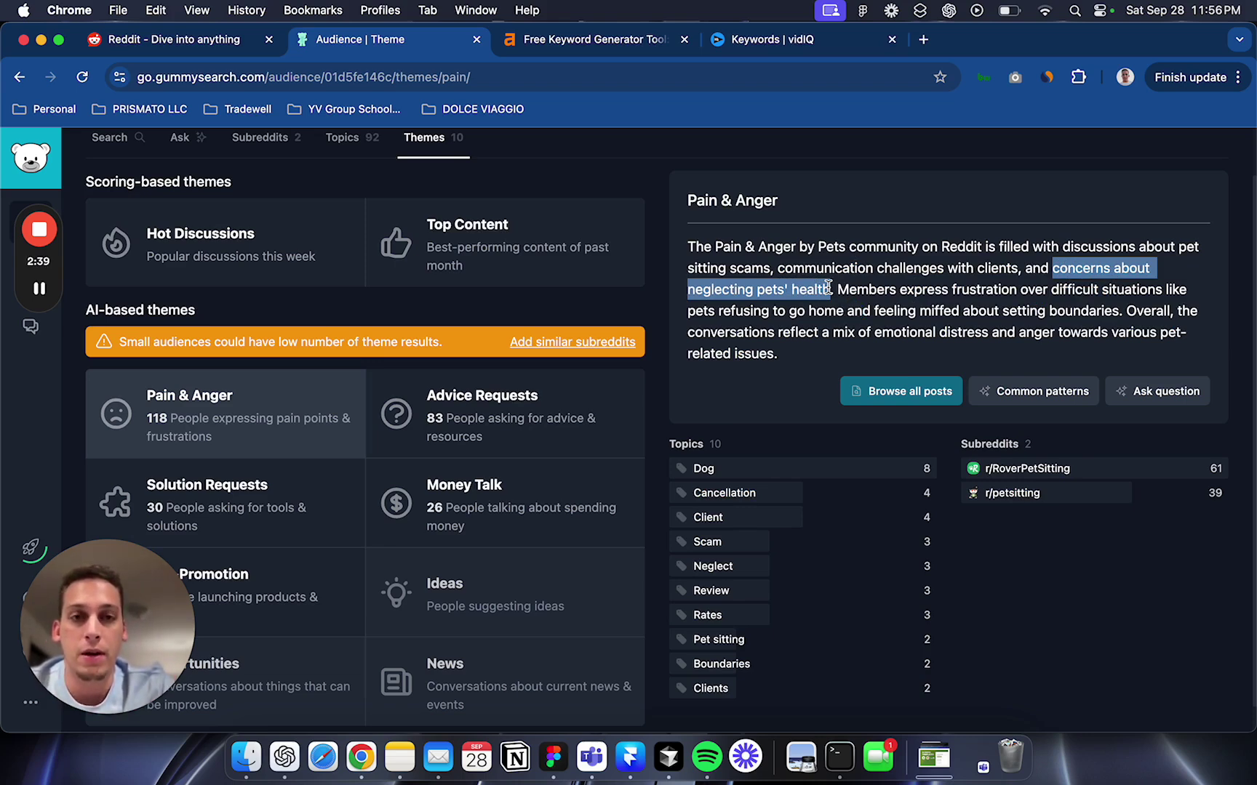
pyautogui.click(783, 270)
pyautogui.moveTo(777, 269); pyautogui.dragTo(1018, 266)
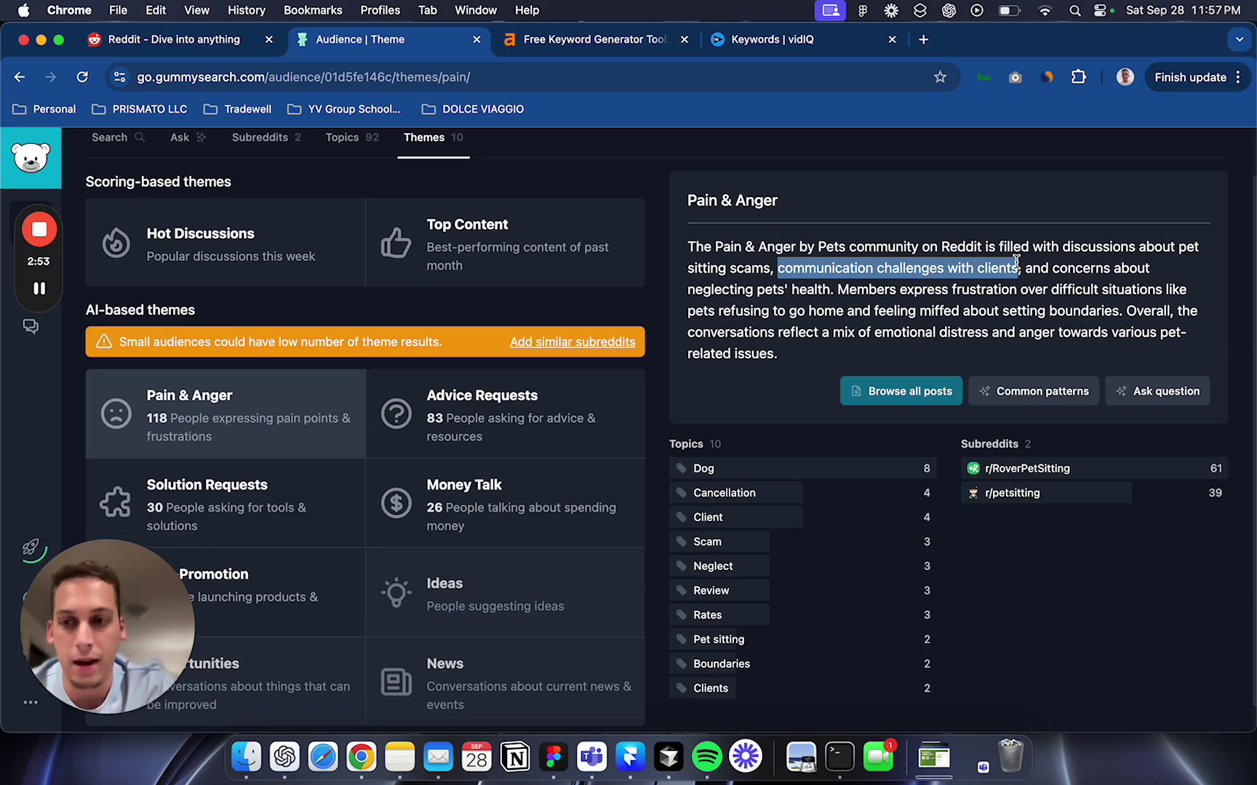
pyautogui.click(1073, 265)
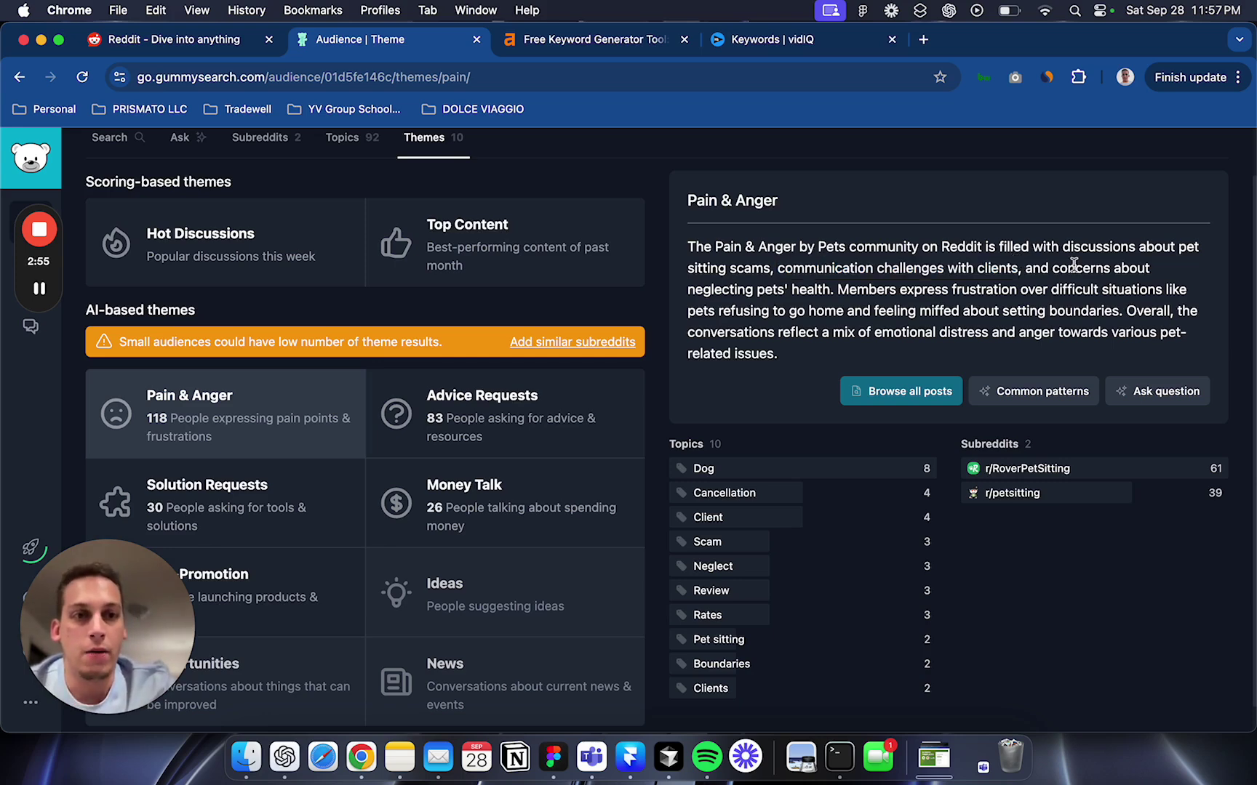
# Step: Highlight the concern about neglecting pets' health, then select the phrase pets' health
pyautogui.moveTo(1052, 268)
pyautogui.mouseDown()
pyautogui.moveTo(1080, 271)
pyautogui.moveTo(828, 285)
pyautogui.mouseUp()
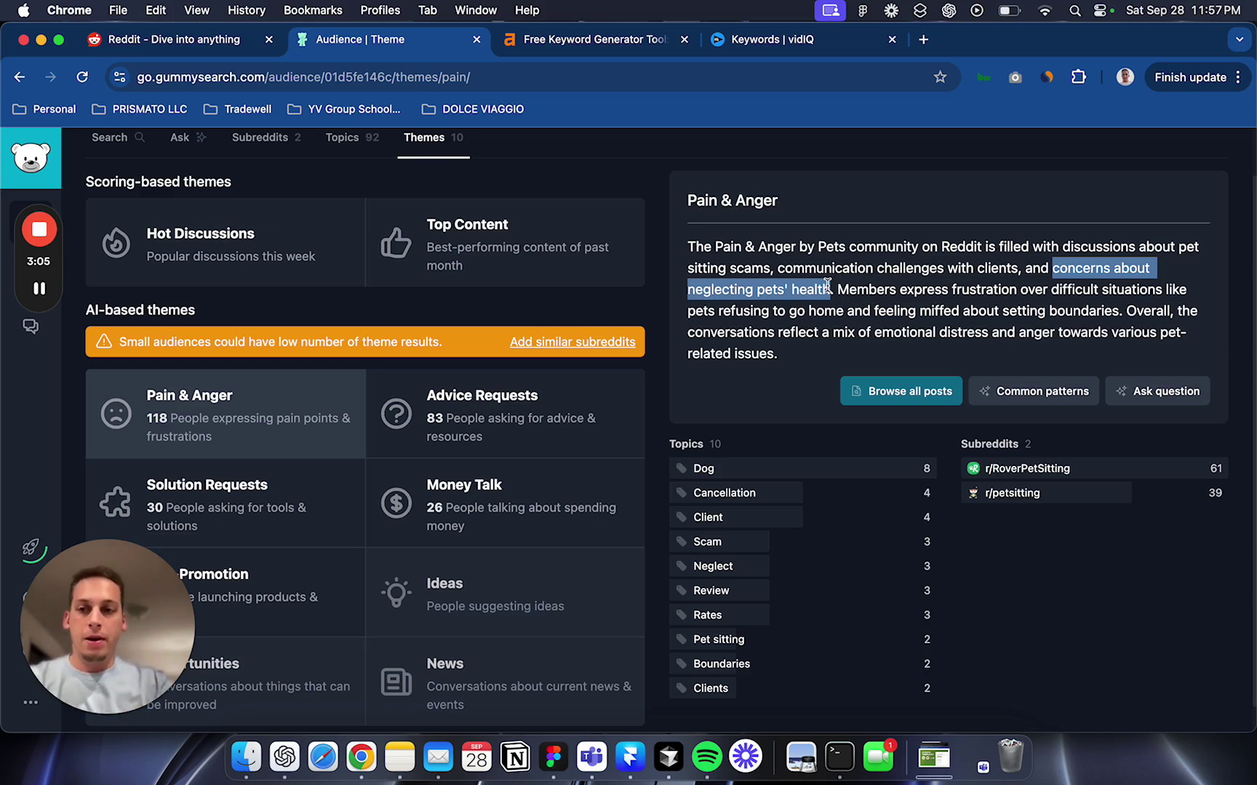
pyautogui.click(750, 293)
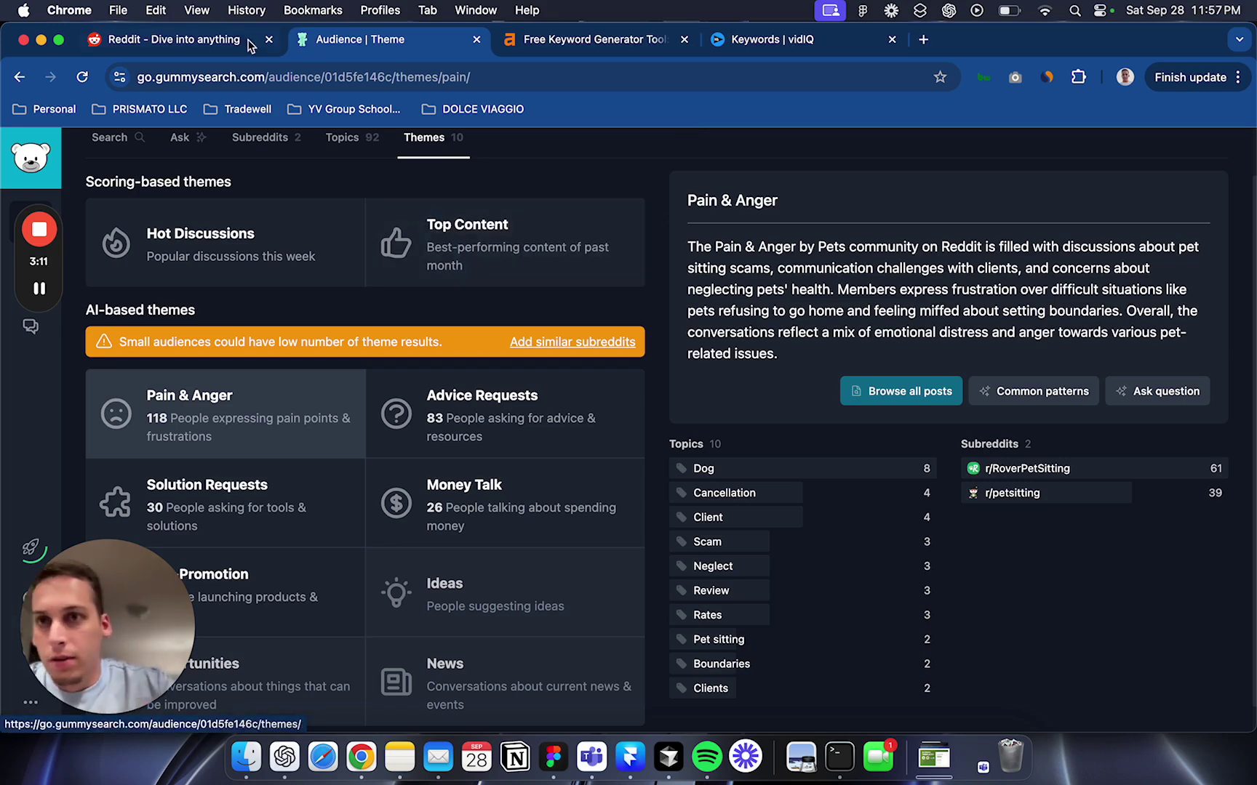
pyautogui.click(170, 40)
pyautogui.click(361, 41)
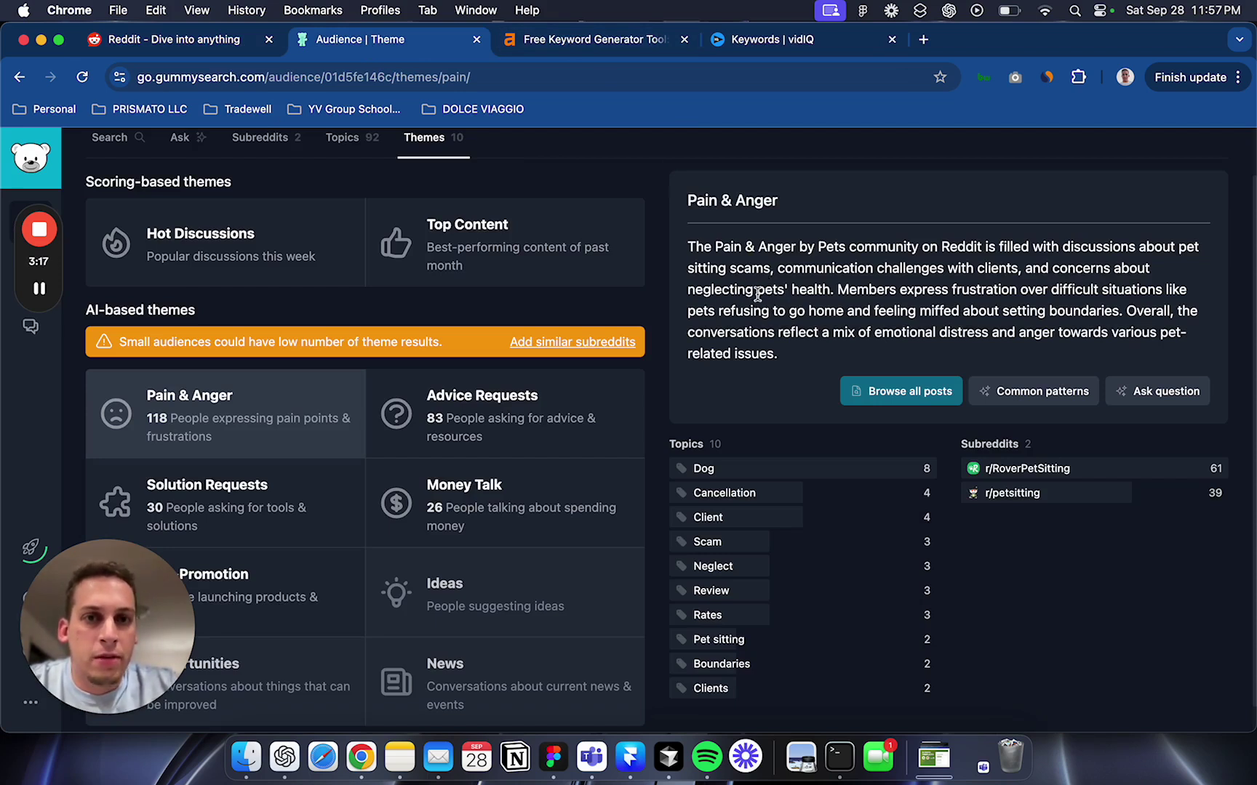
pyautogui.moveTo(757, 291); pyautogui.dragTo(824, 293)
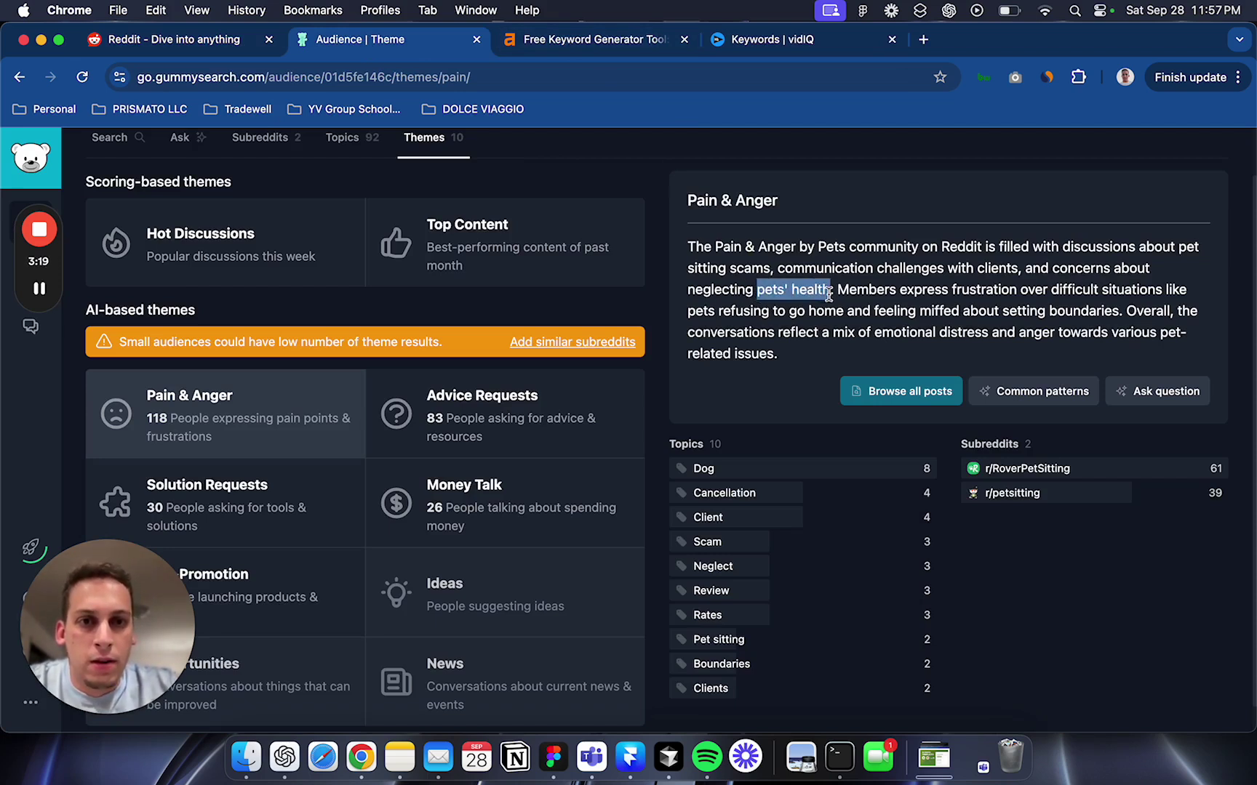
# Step: Search Ahrefs Keyword Generator for pets' health and close the results
pyautogui.click(595, 46)
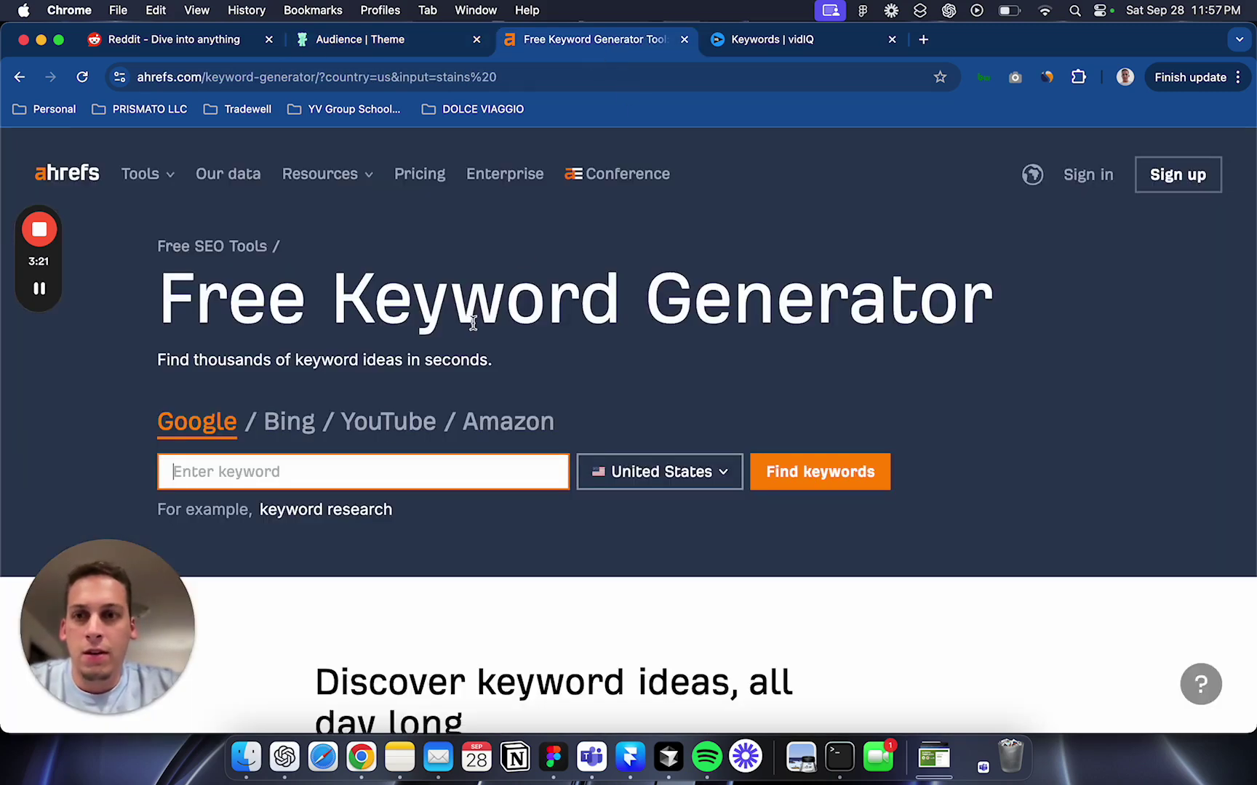
pyautogui.write("pets' health")
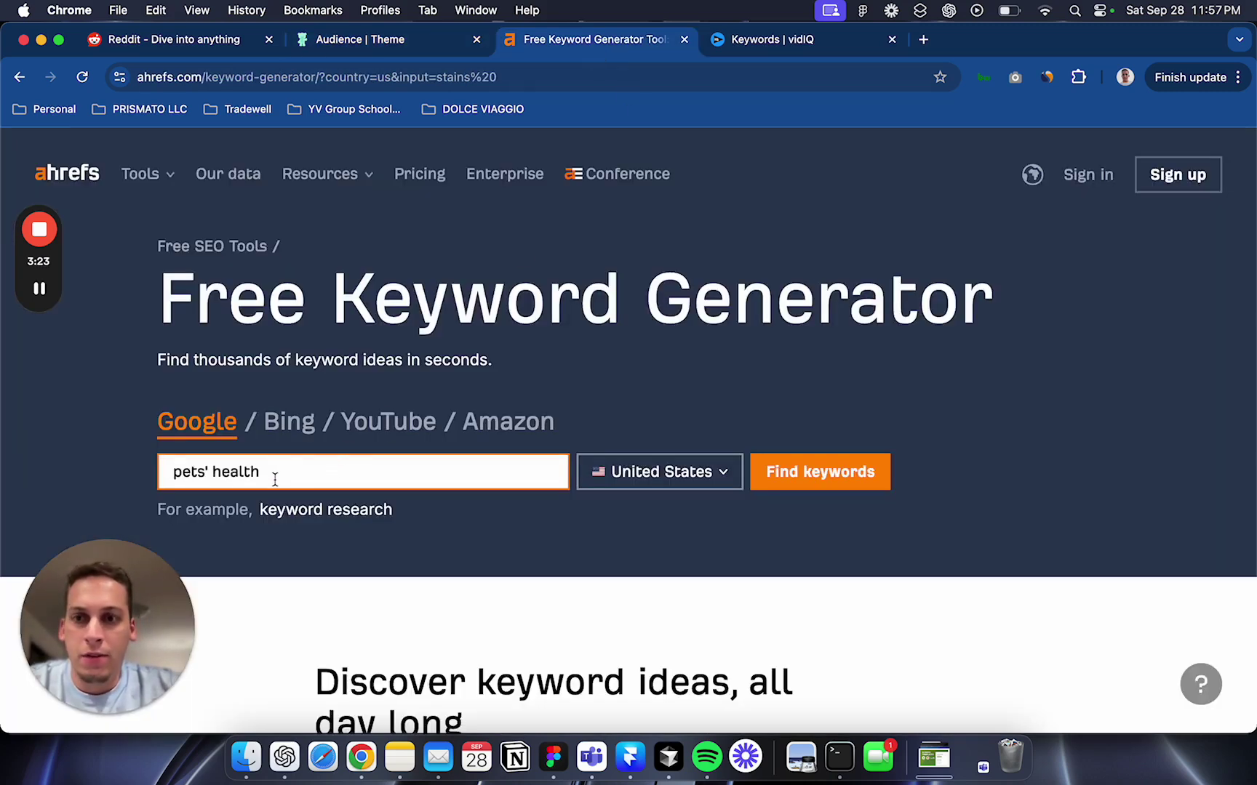
pyautogui.click(760, 472)
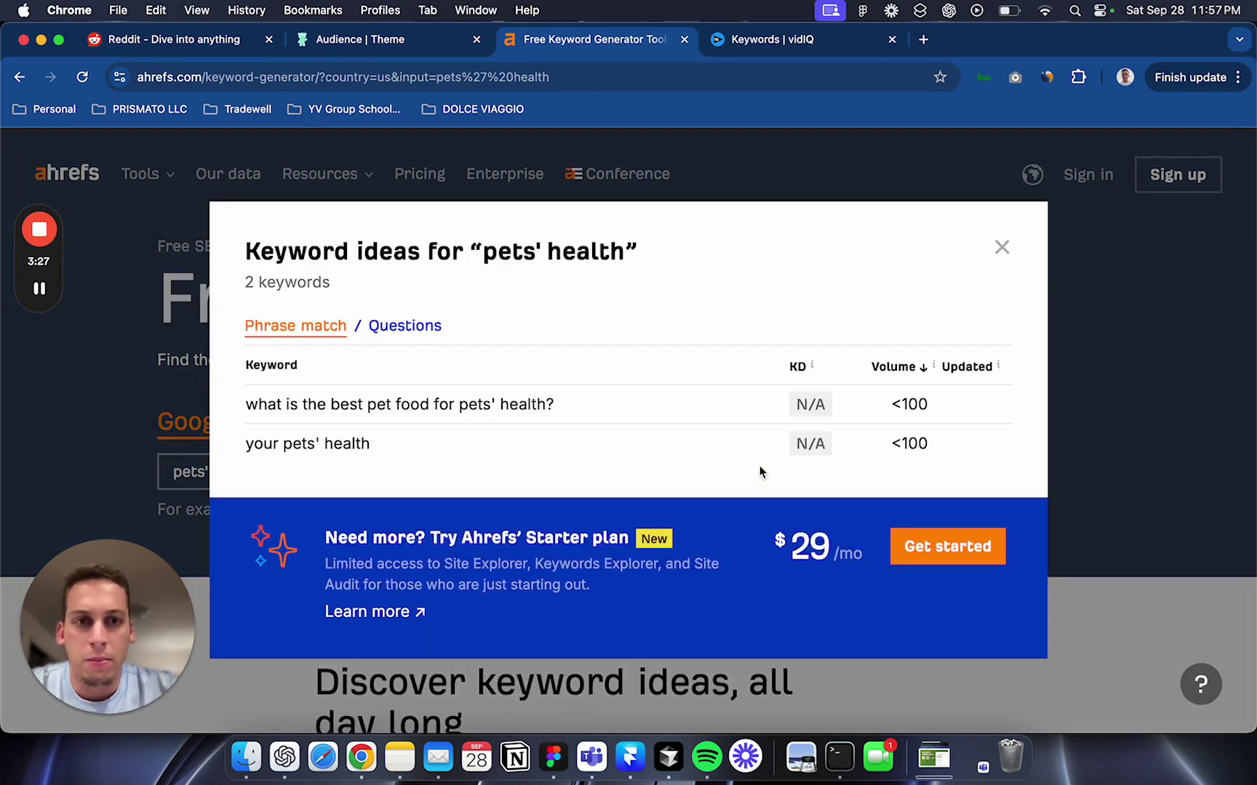
pyautogui.click(1001, 247)
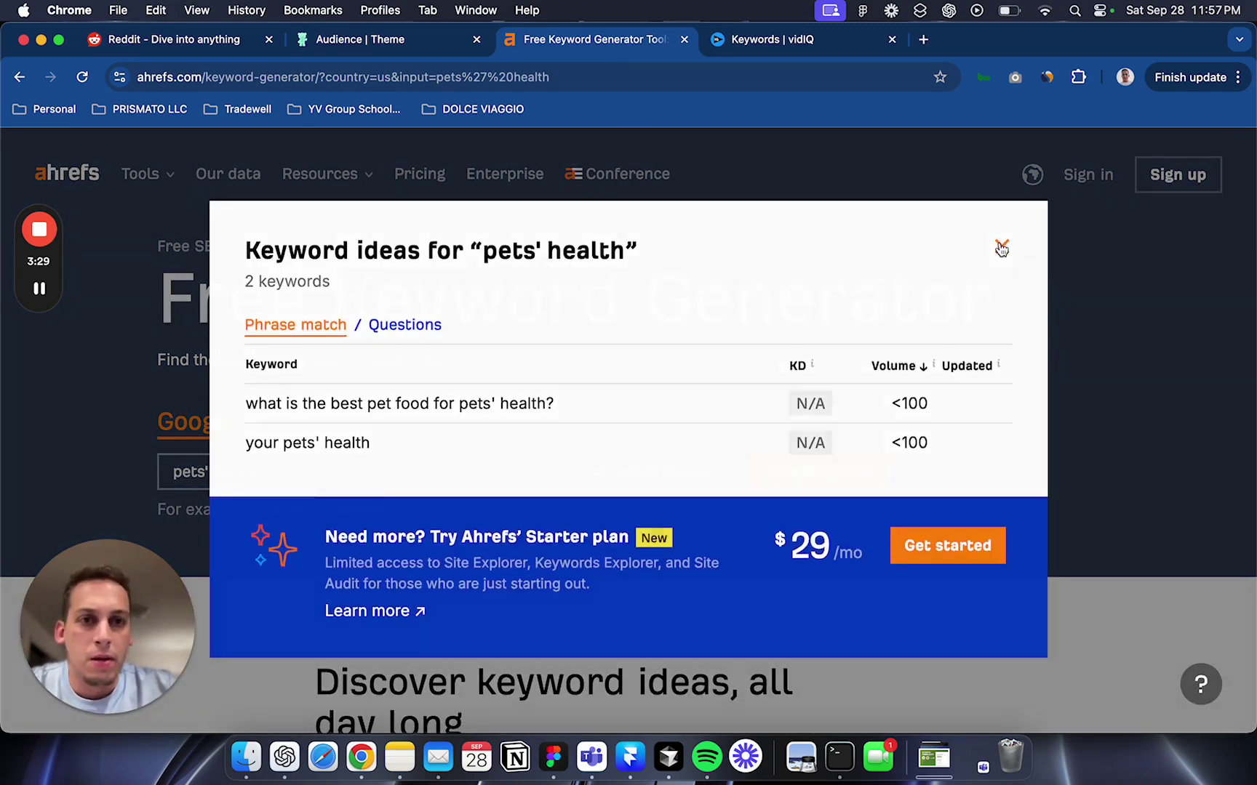
# Step: Search keyword ideas for pet health instead, review the 2,099 results, and close them
pyautogui.click(207, 472)
pyautogui.press('BackSpace')
pyautogui.press('BackSpace')
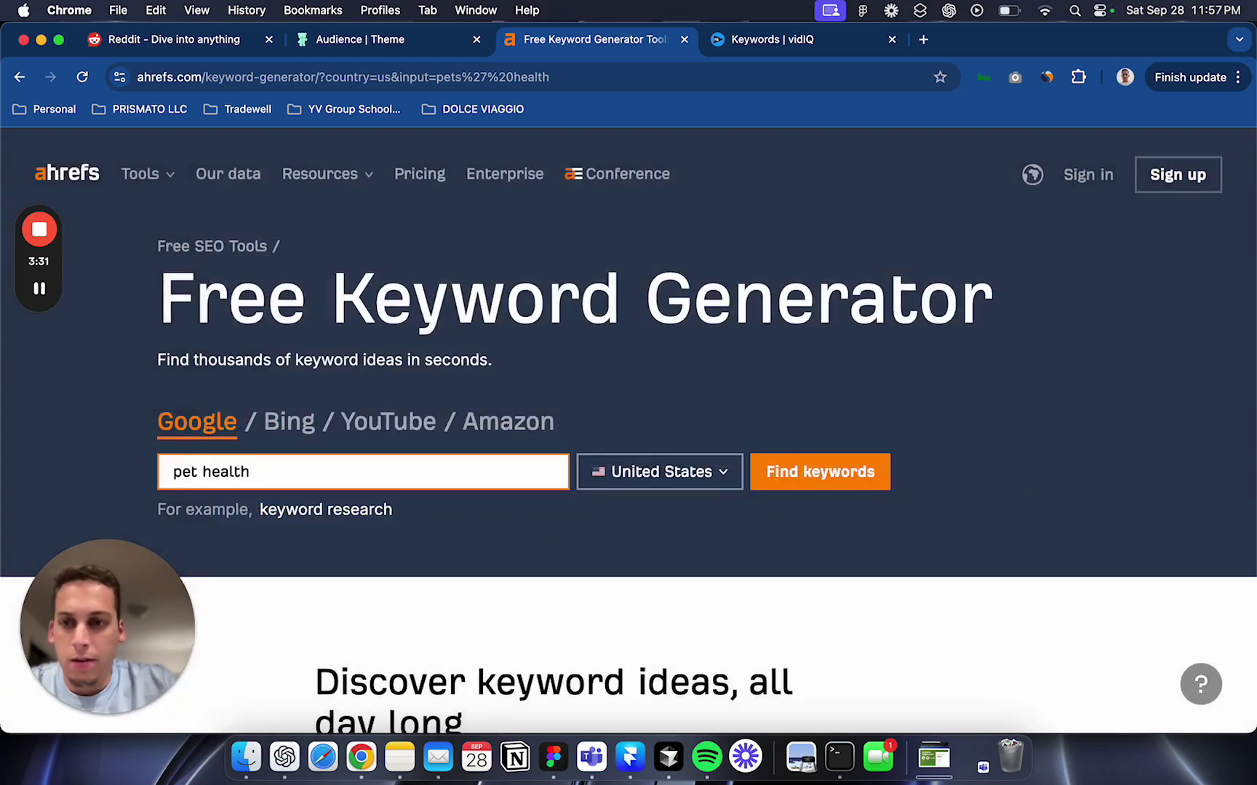
pyautogui.click(800, 471)
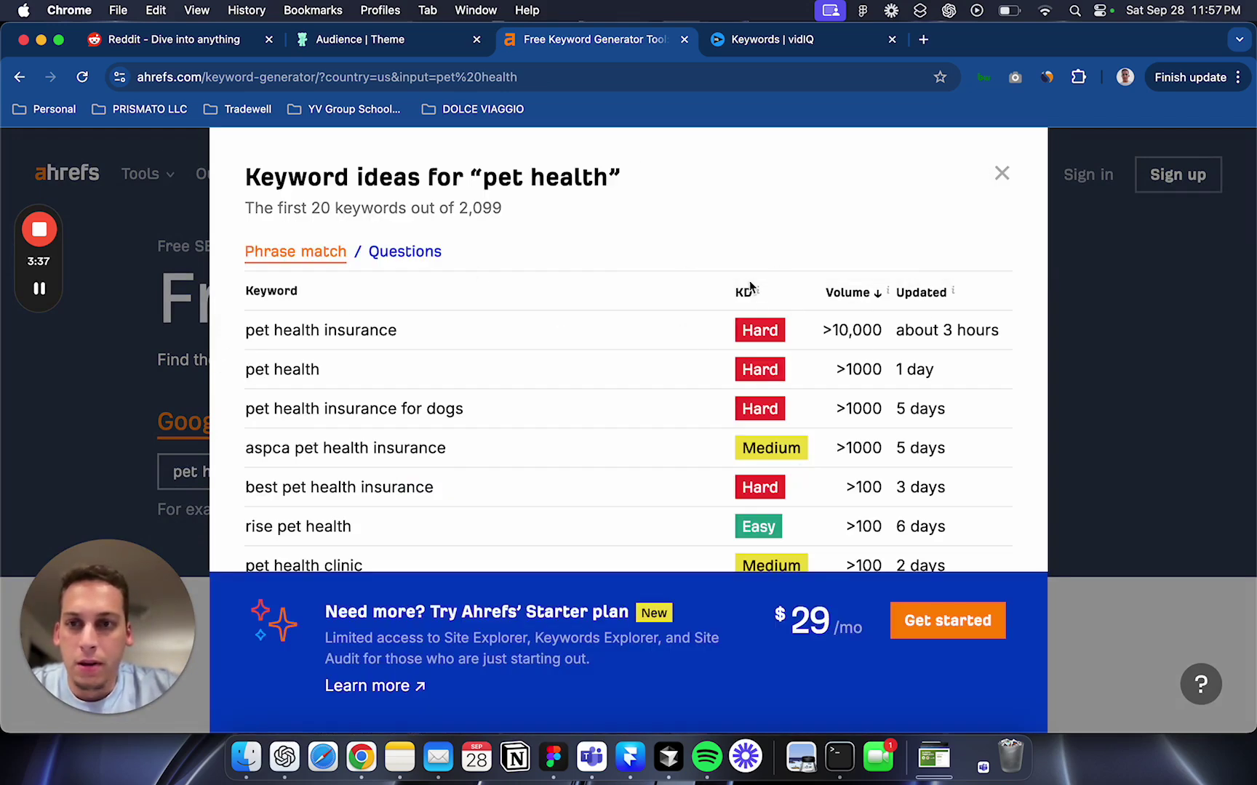
pyautogui.scroll(-1, 389, 353)
pyautogui.scroll(-3, 388, 353)
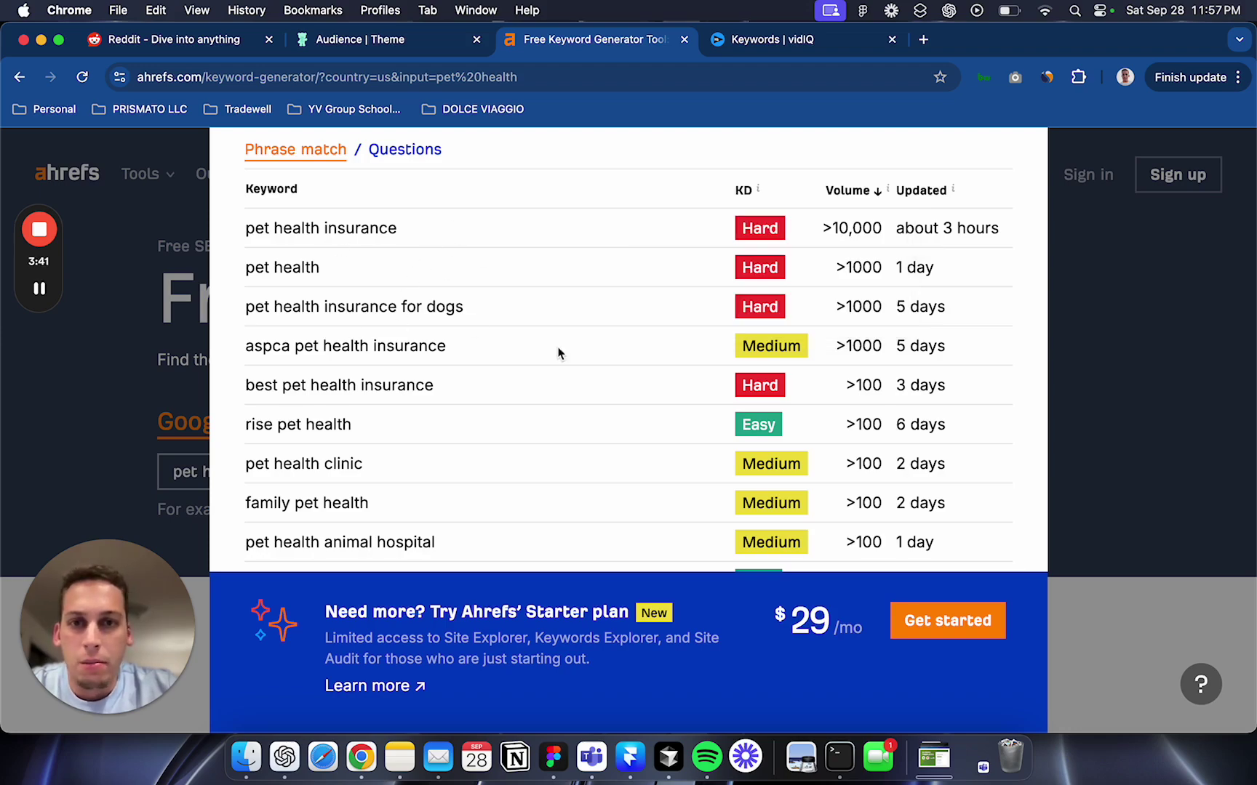
pyautogui.scroll(3, 649, 361)
pyautogui.click(1001, 173)
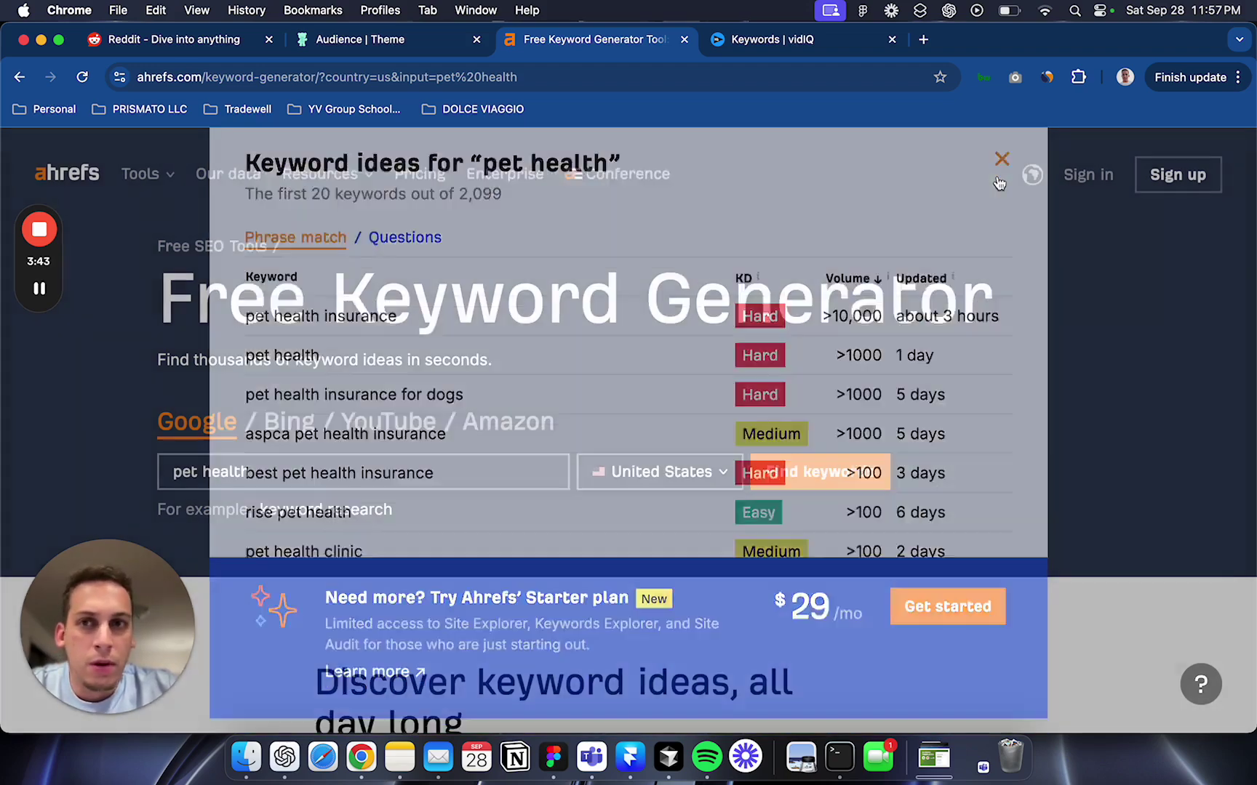
# Step: Clear the Pain & Anger summary highlight in GummySearch and return to Ahrefs
pyautogui.click(444, 42)
pyautogui.click(739, 302)
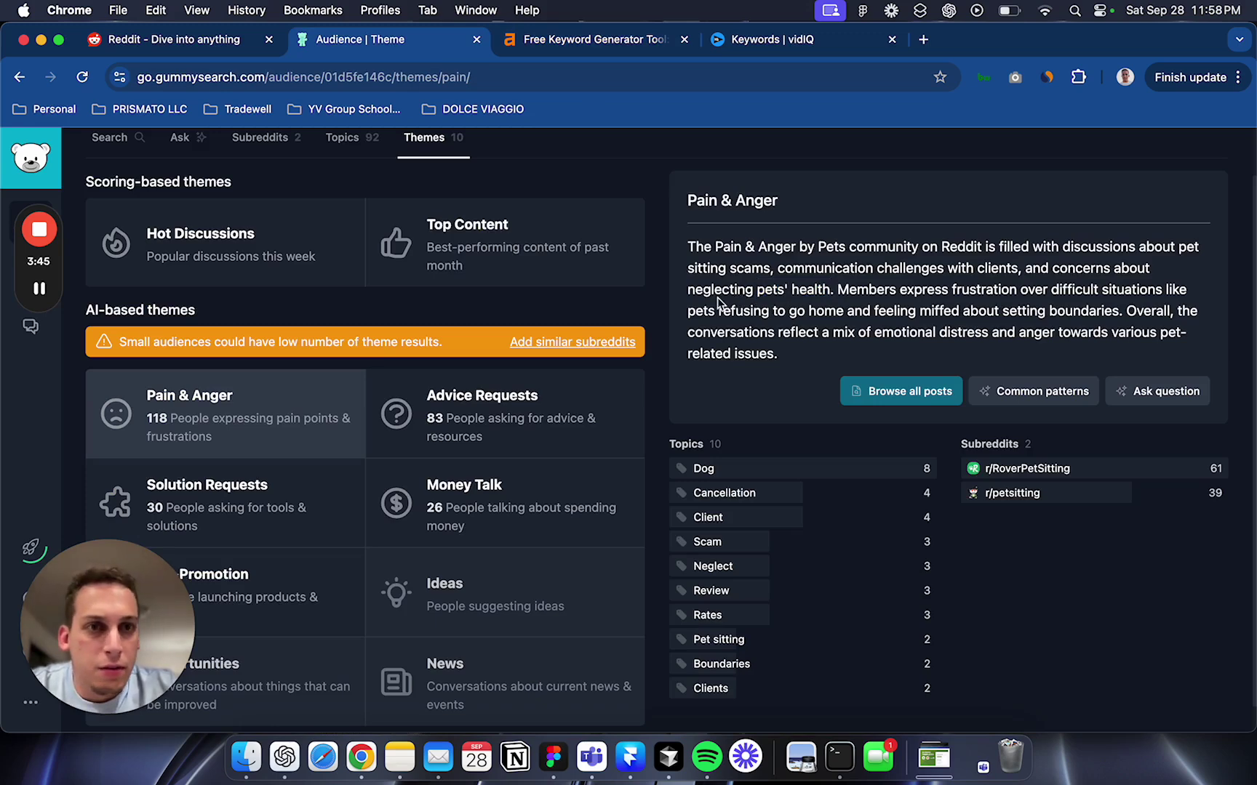
pyautogui.click(604, 40)
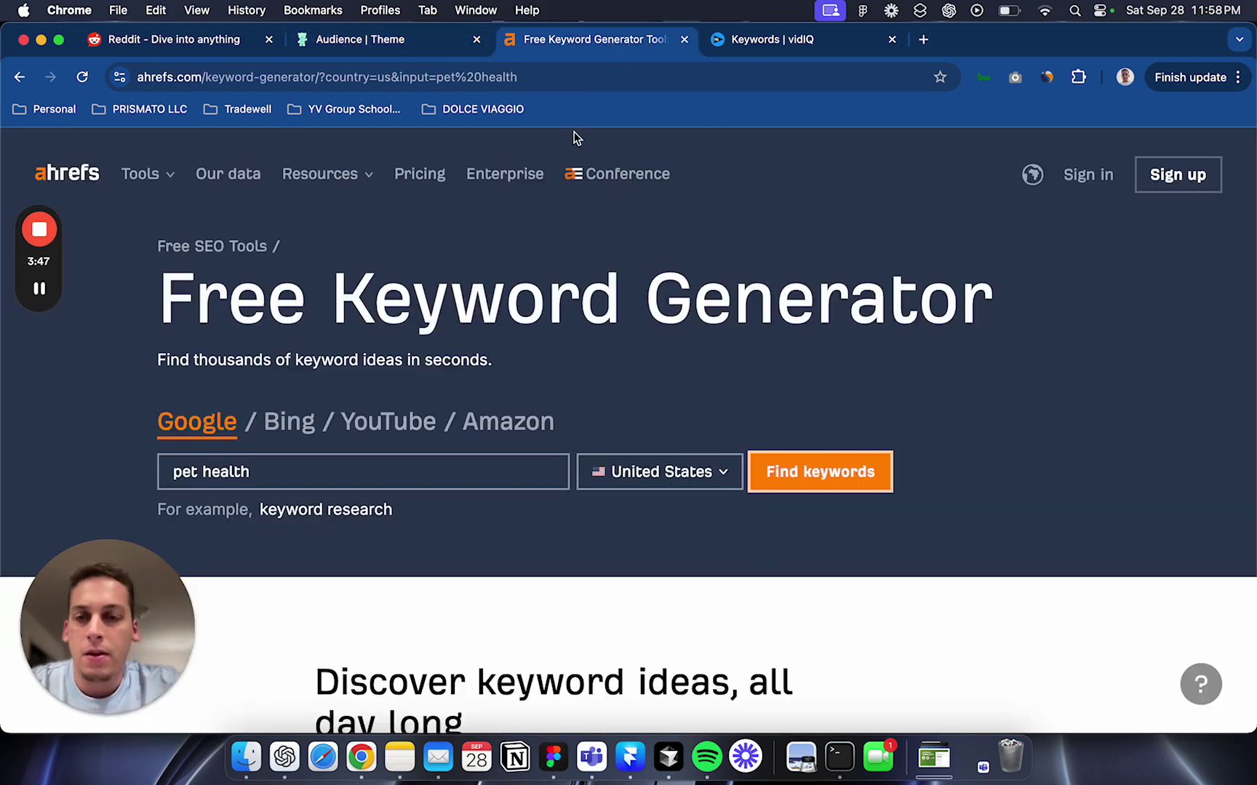
# Step: Search Ahrefs for pet sitting and note Easy-rated rover pet sitting with >1000 volume
pyautogui.doubleClick(263, 469)
pyautogui.write('sitting')
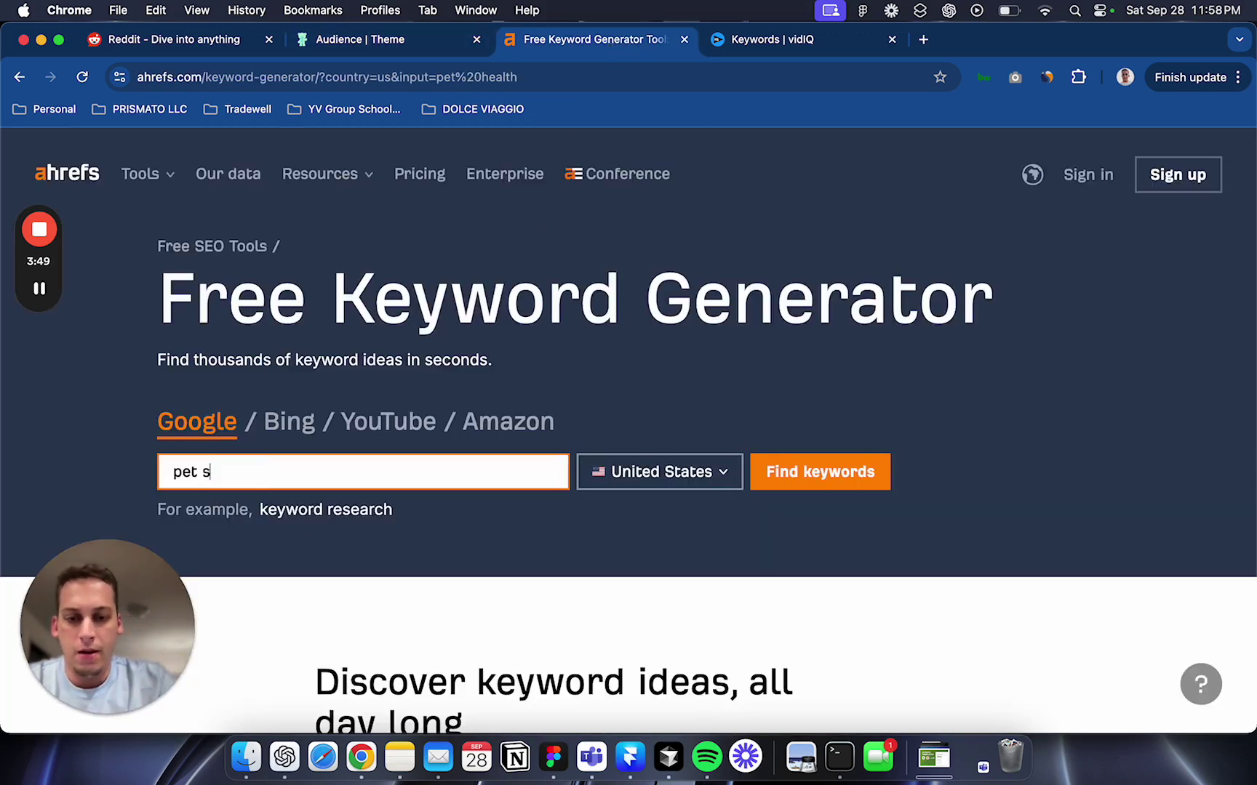
pyautogui.click(828, 477)
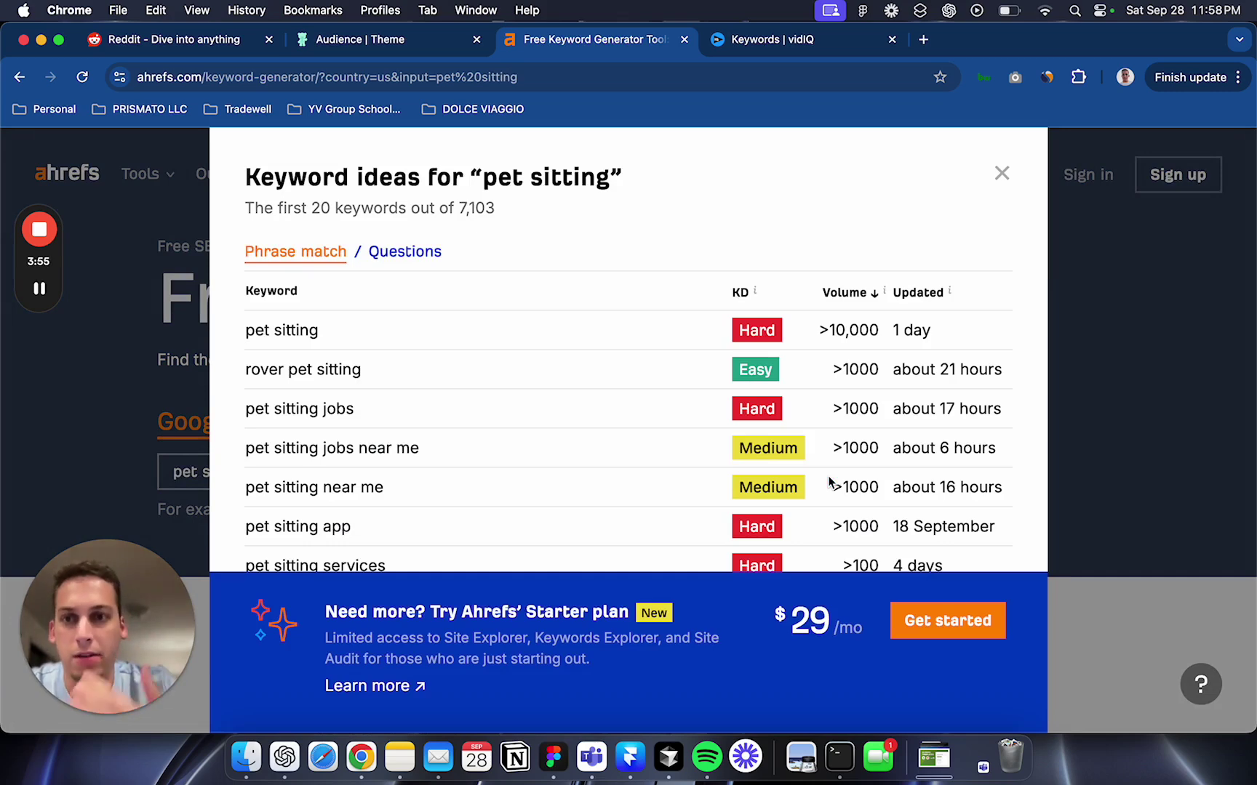
pyautogui.moveTo(244, 370); pyautogui.dragTo(372, 384)
pyautogui.doubleClick(258, 371)
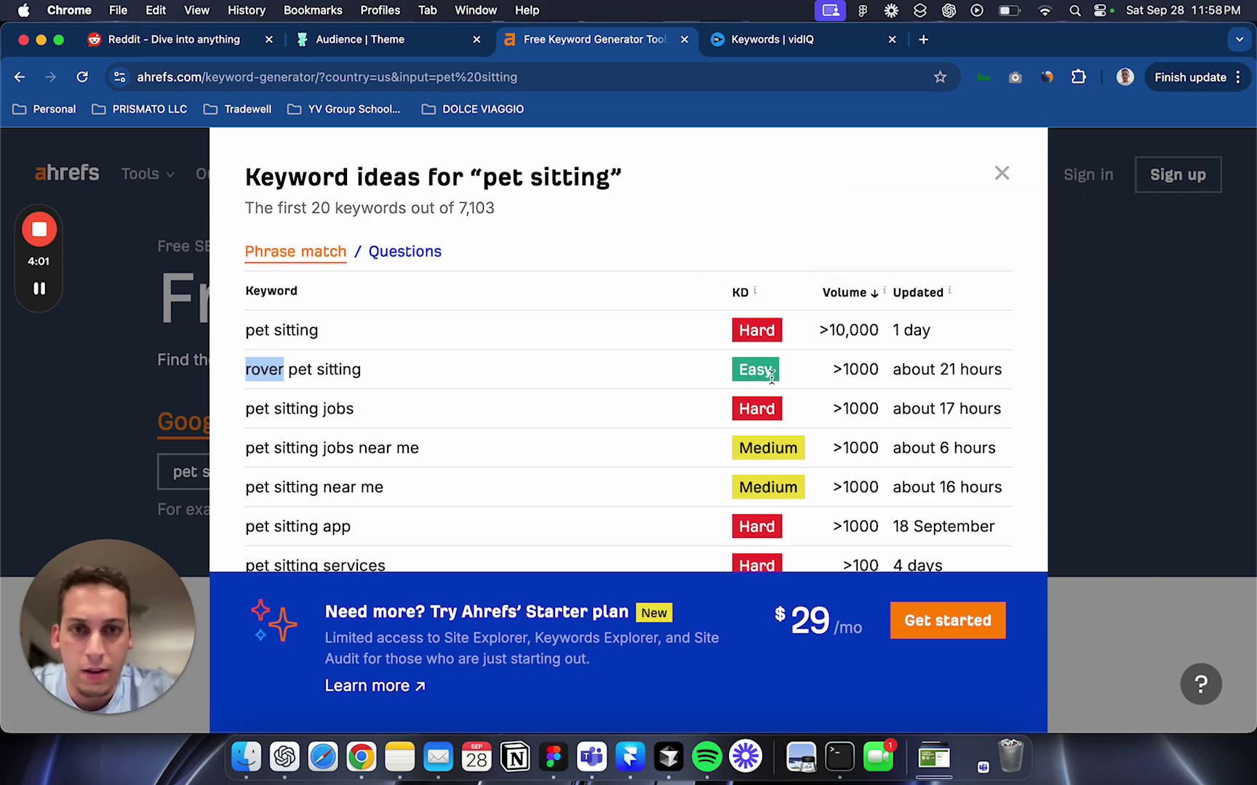
pyautogui.moveTo(813, 379); pyautogui.dragTo(885, 372)
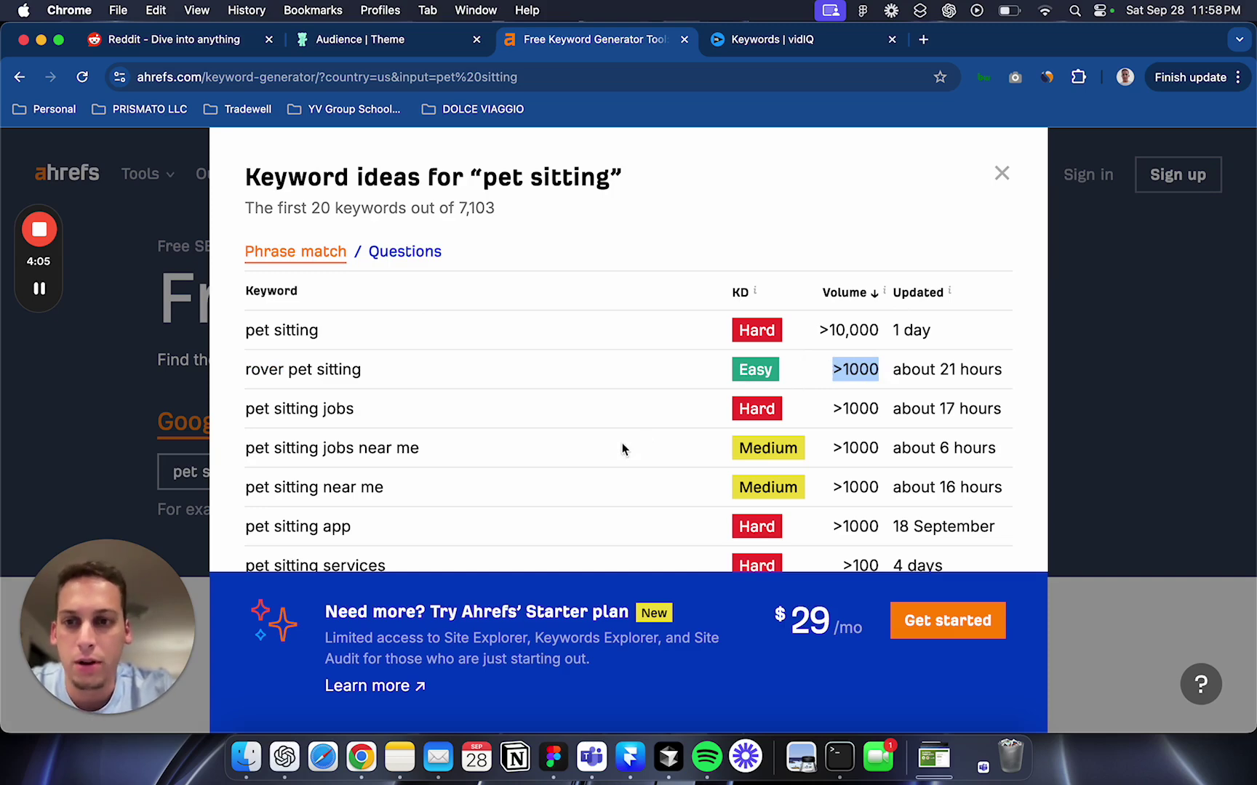
pyautogui.click(1002, 174)
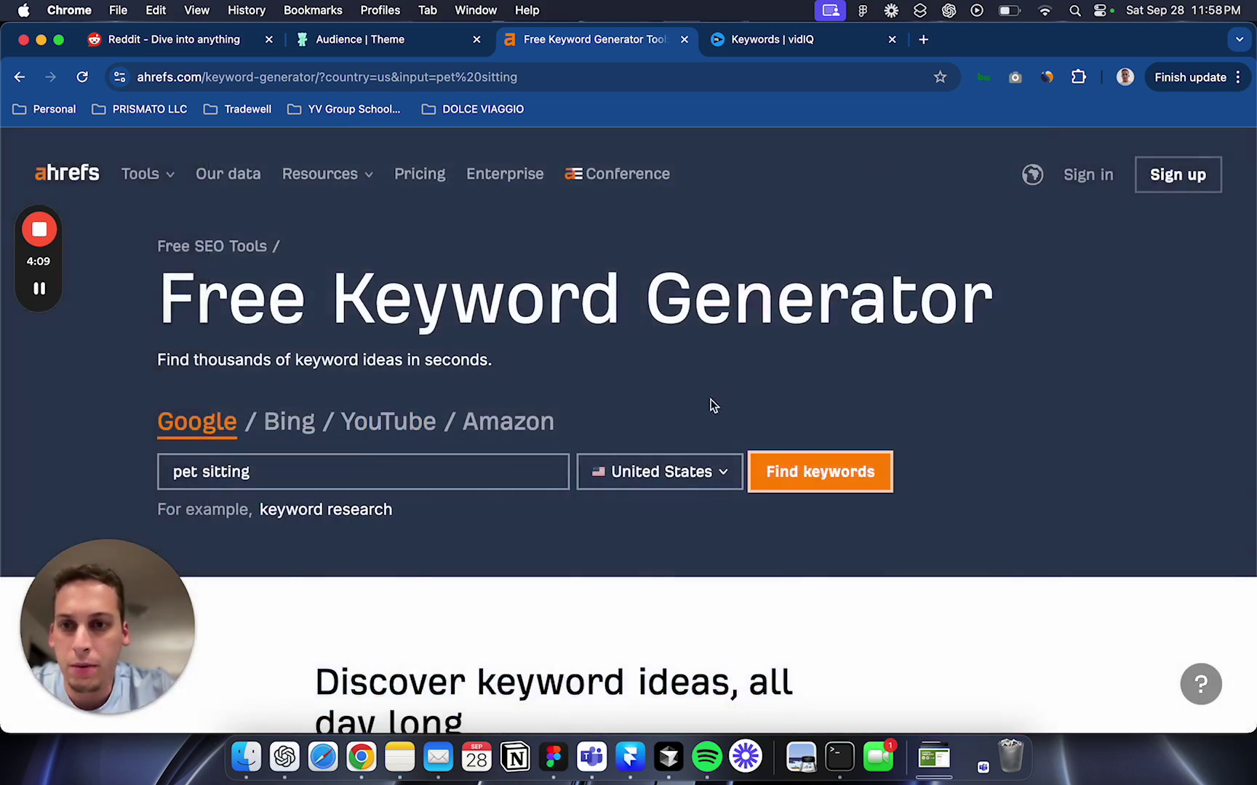
# Step: Look up pet sitting in vidIQ: score 51, volume 3,353.1, competition 50.77, then scroll to Questions
pyautogui.click(405, 425)
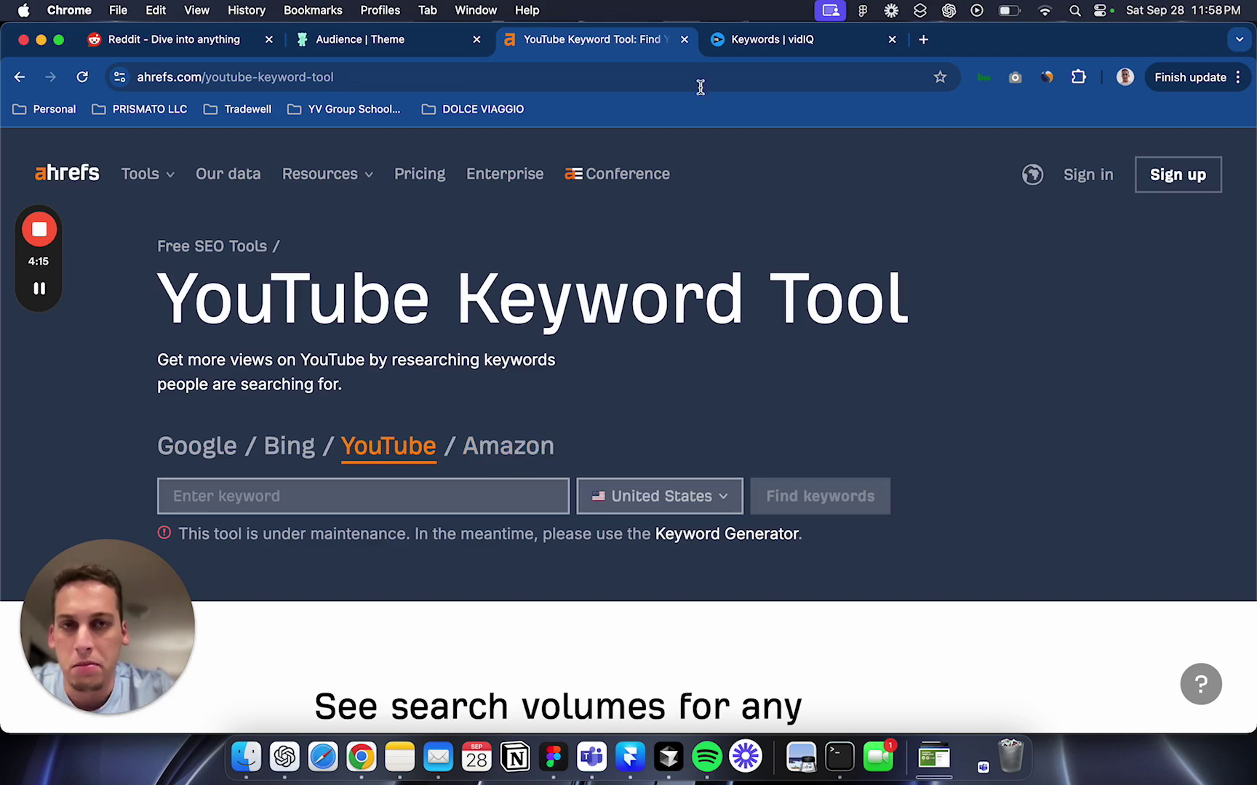
pyautogui.click(775, 51)
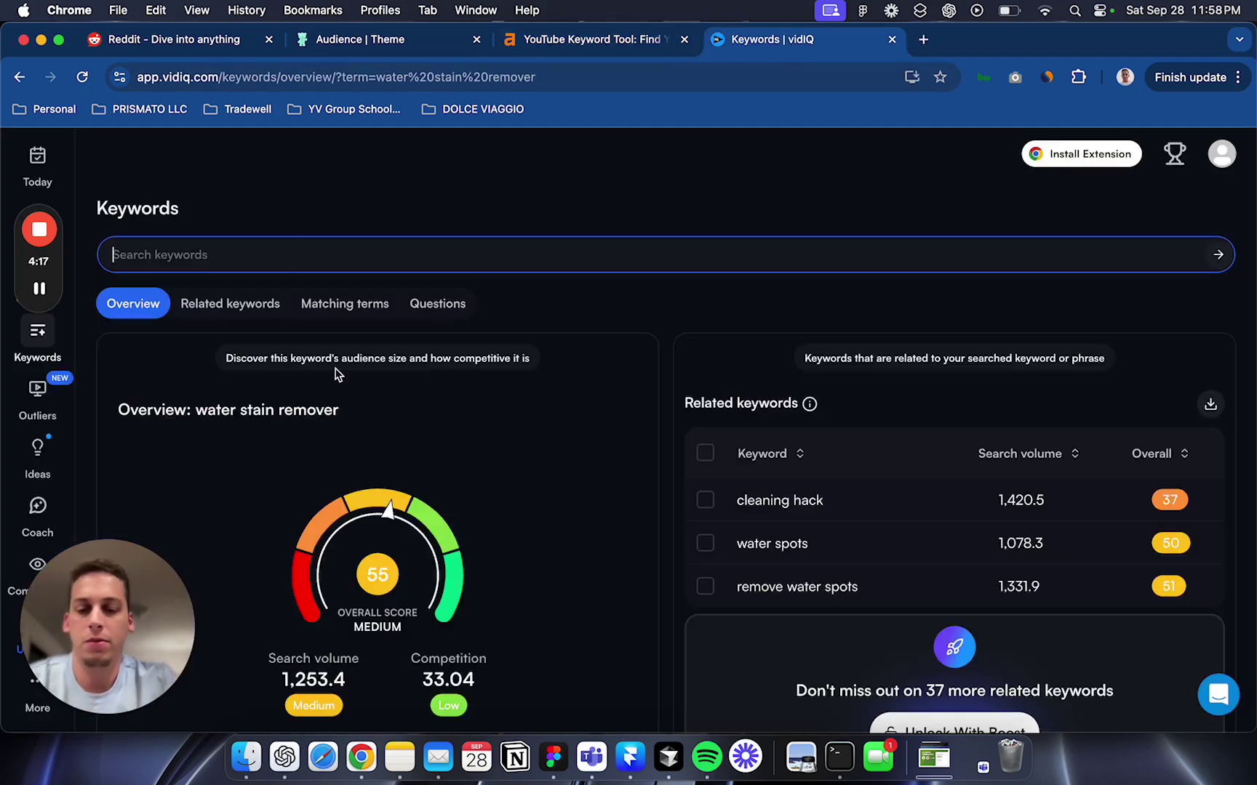
pyautogui.write('pet sit')
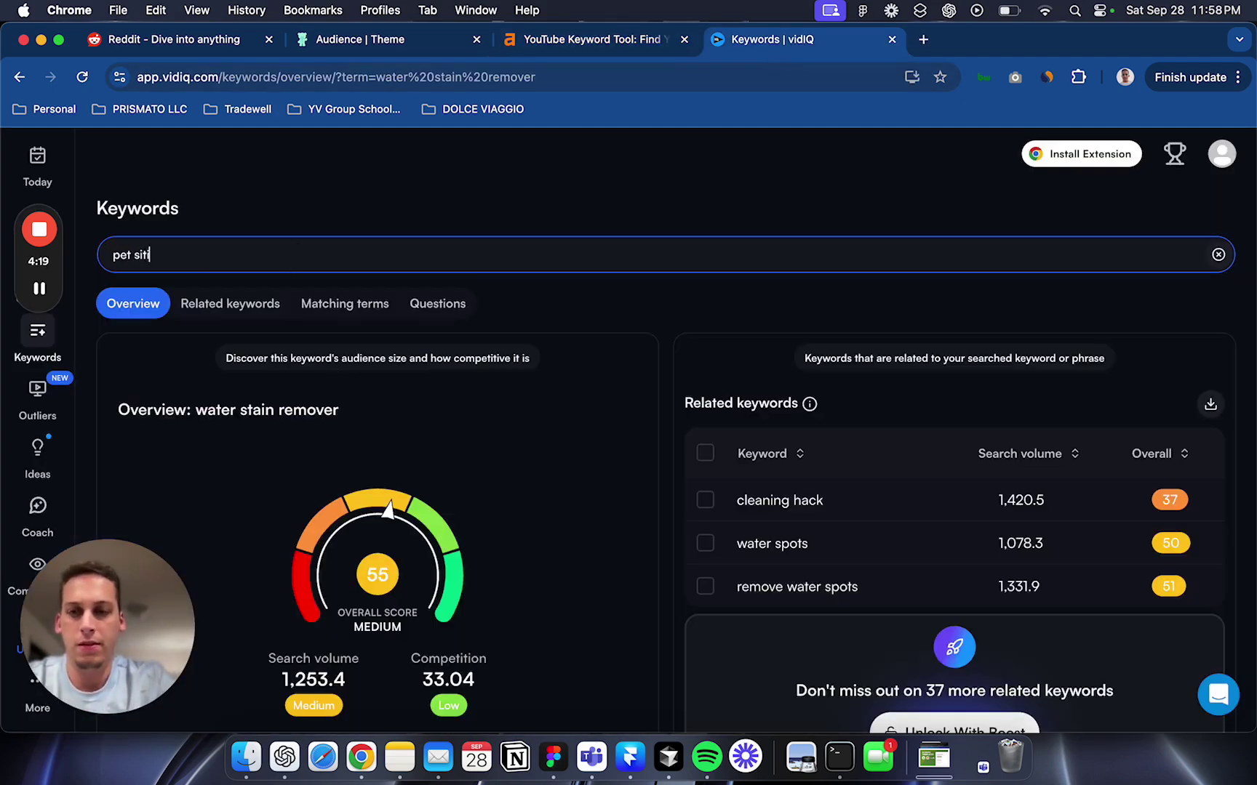
pyautogui.write('ting')
pyautogui.press('Return')
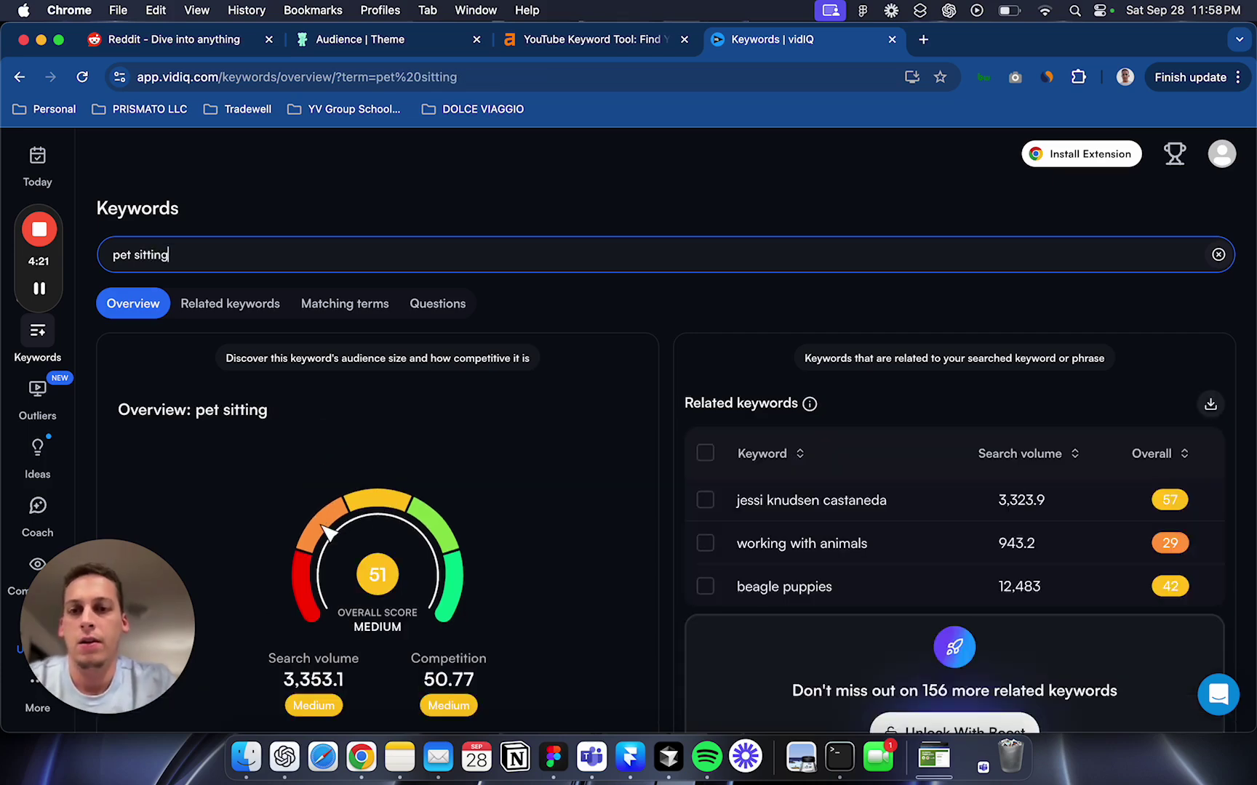
pyautogui.scroll(-3, 302, 680)
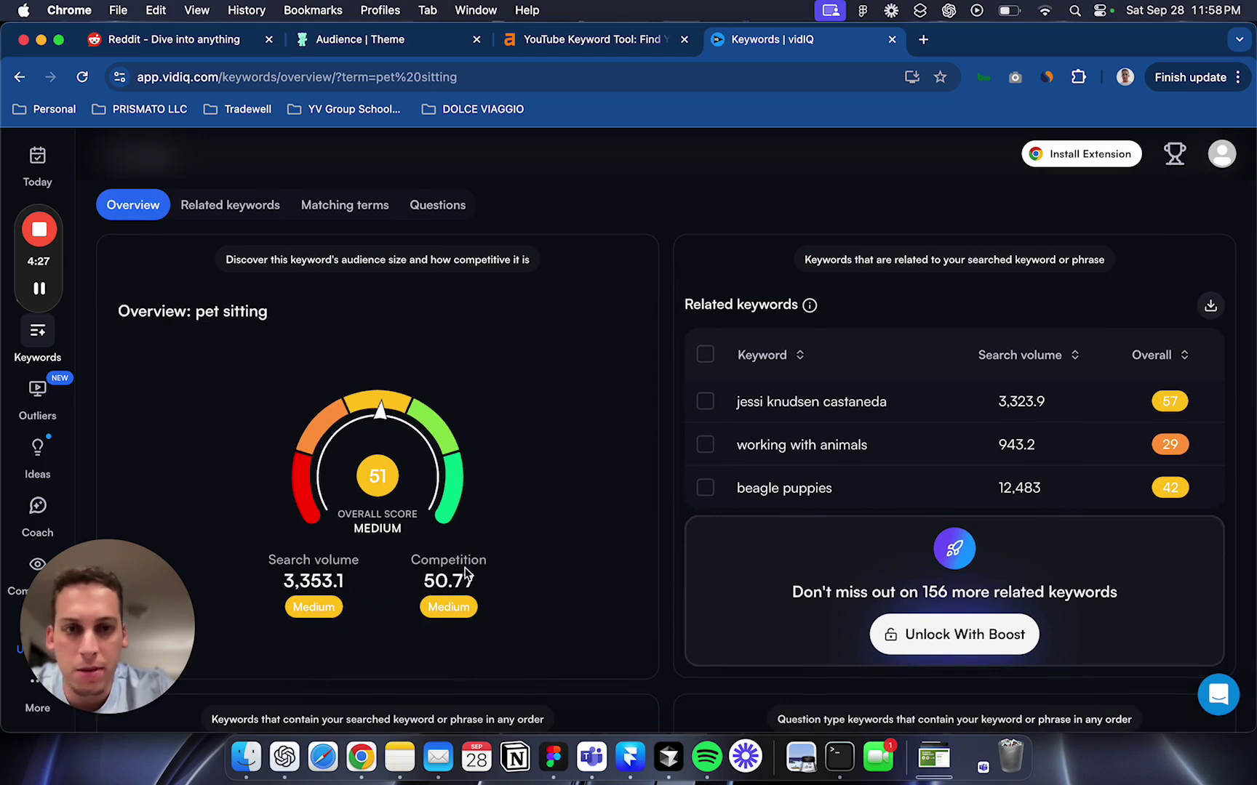
pyautogui.scroll(-5, 937, 402)
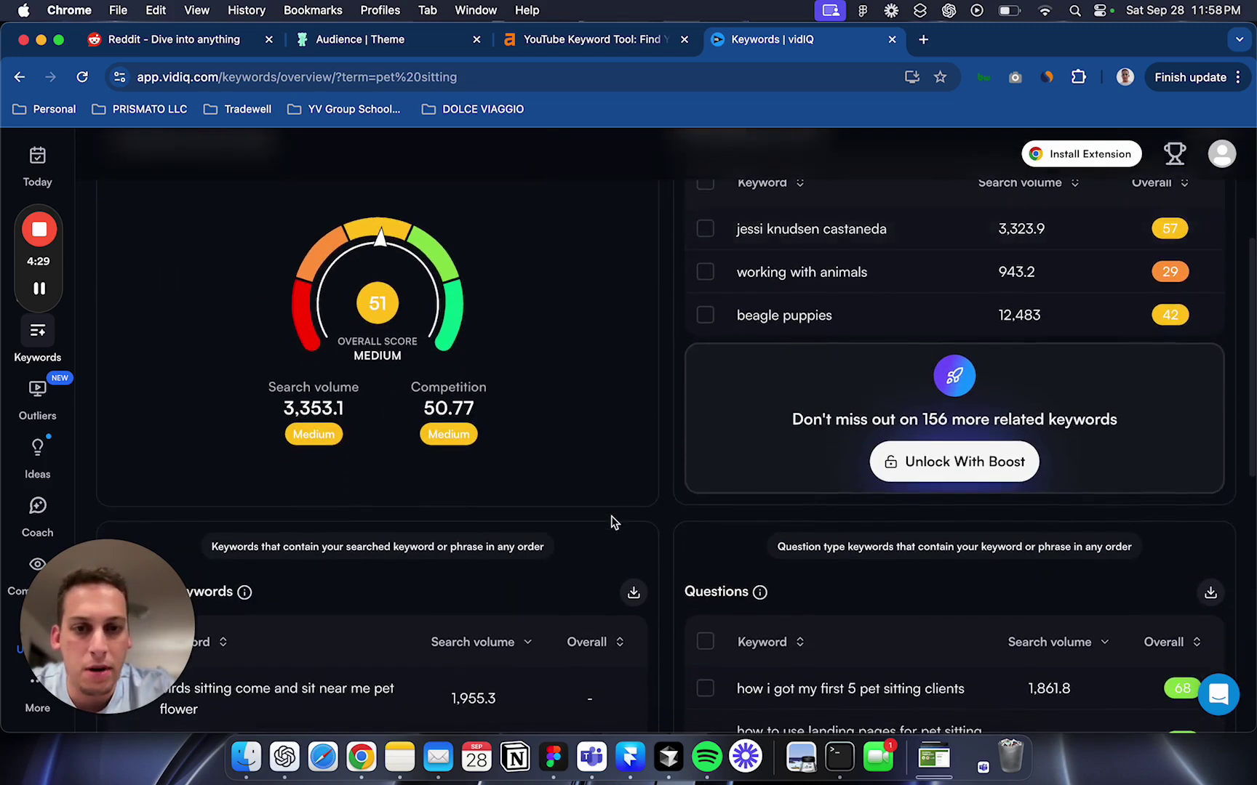
pyautogui.scroll(-5, 613, 522)
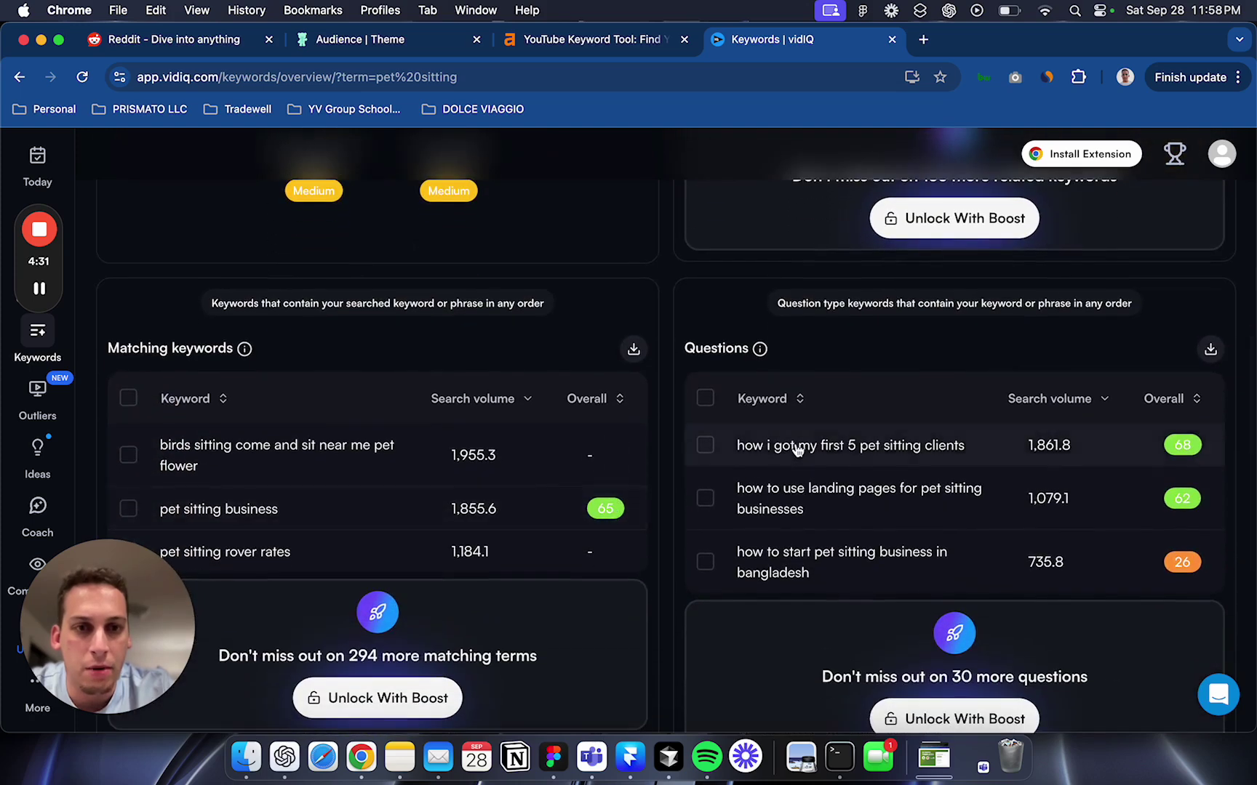
# Step: Open vidIQ's overview for 'how i got my first 5 pet sitting clients' (score 67, competition 5.17)
pyautogui.click(797, 449)
pyautogui.scroll(3, 590, 386)
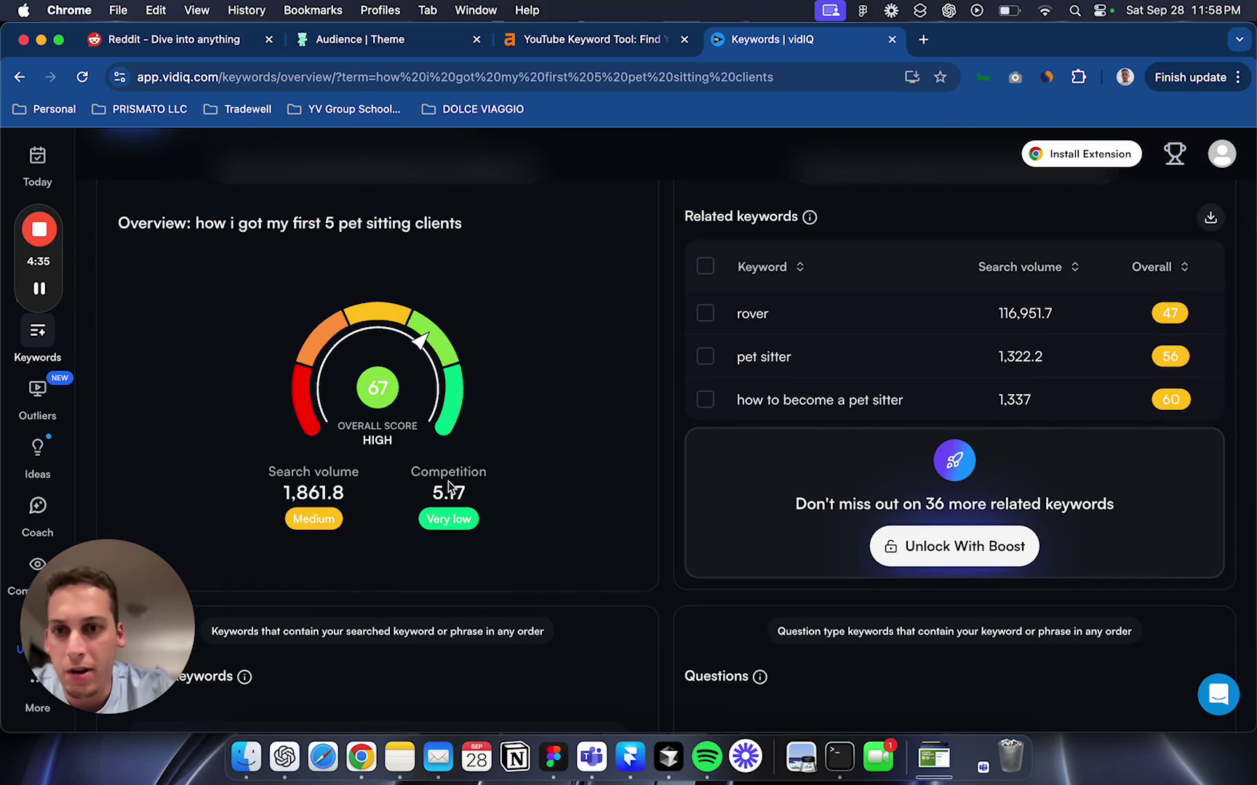
pyautogui.scroll(1, 225, 295)
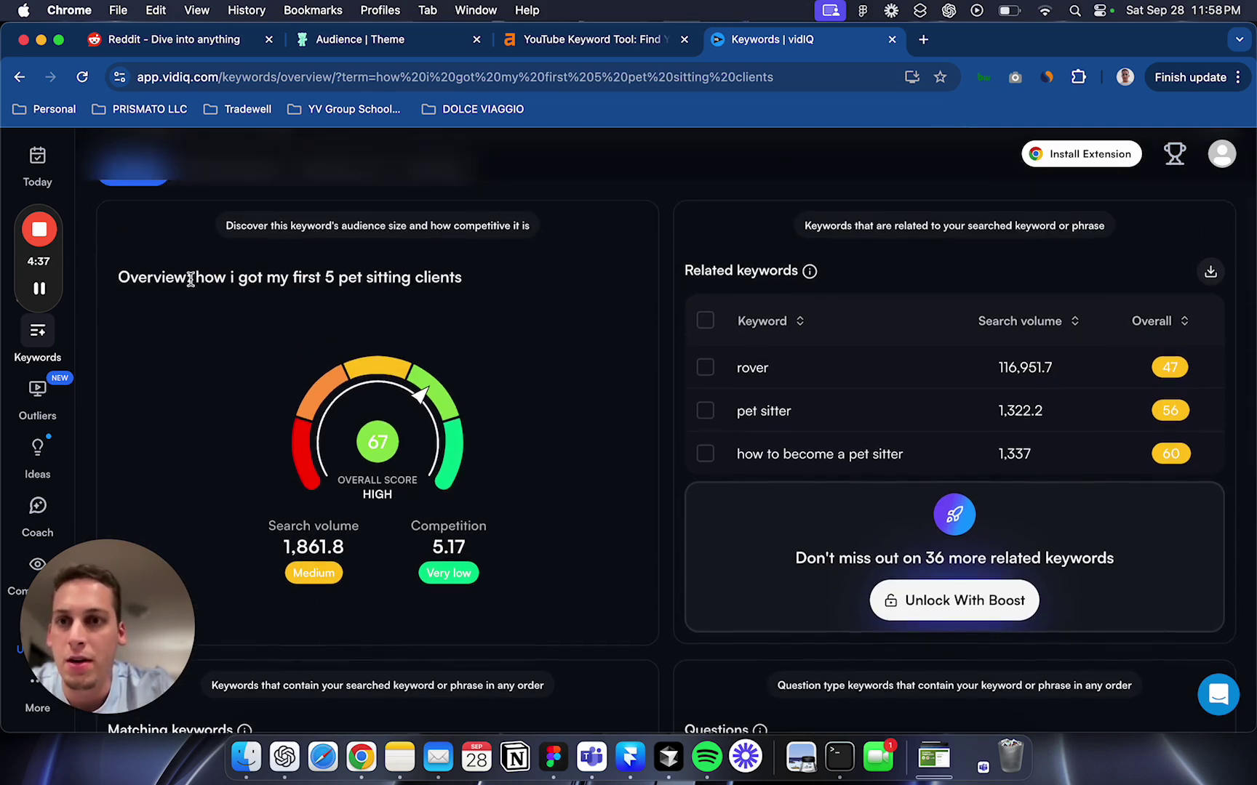
pyautogui.moveTo(191, 280); pyautogui.dragTo(475, 280)
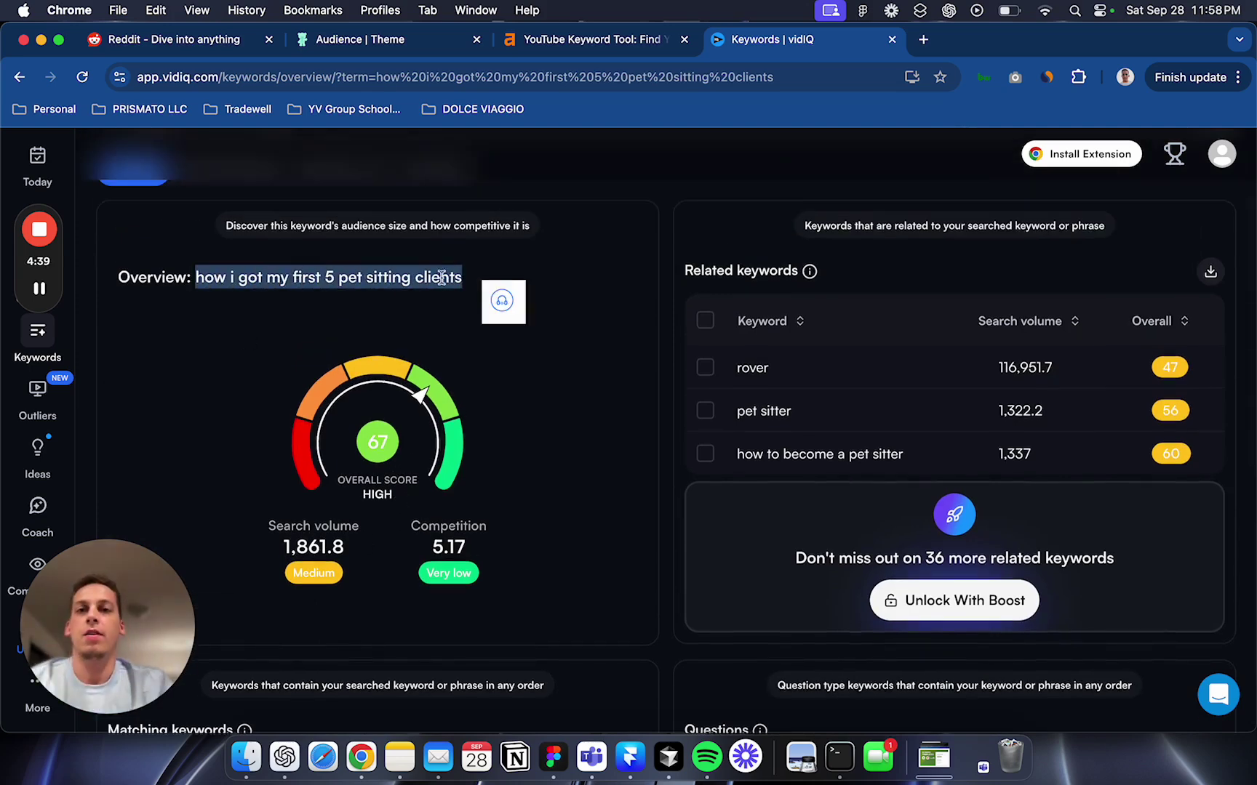
pyautogui.click(361, 295)
pyautogui.click(378, 52)
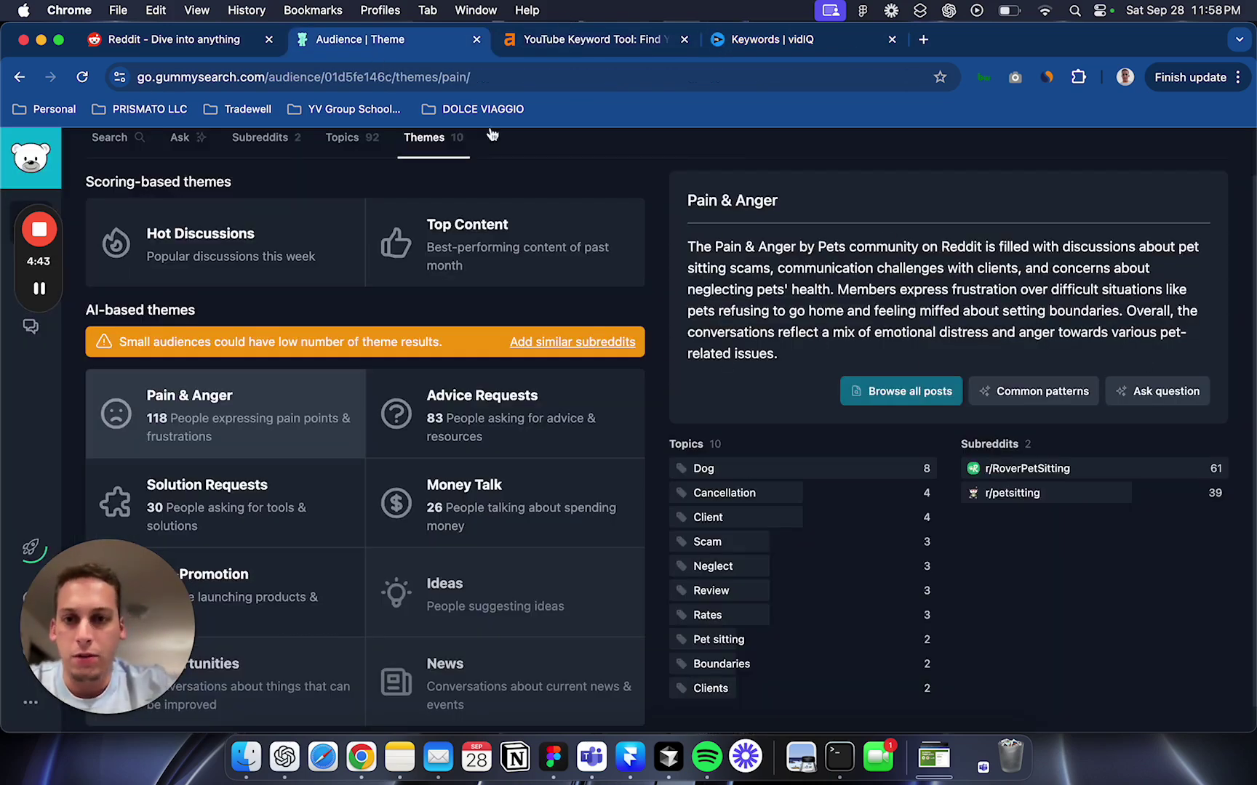
# Step: Glance at the Reddit feed and GummySearch themes, then return to the vidIQ question overview
pyautogui.click(190, 44)
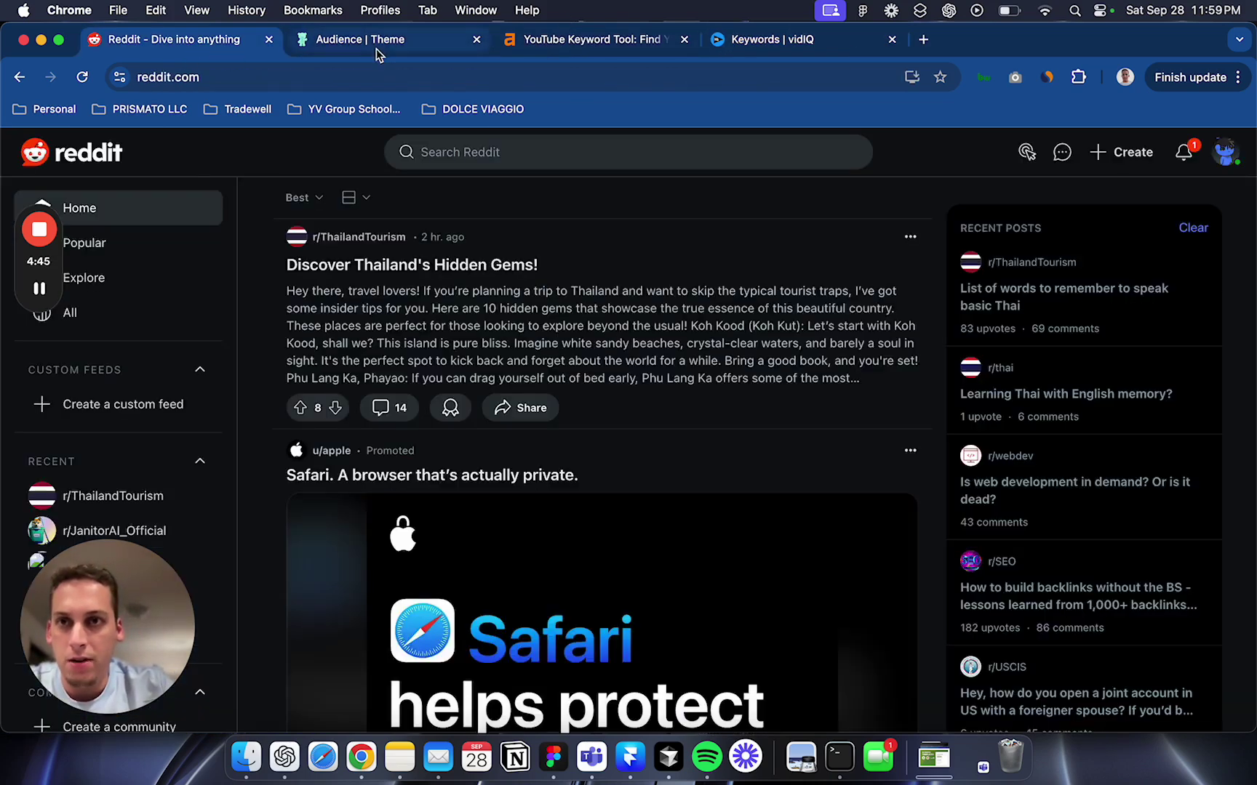
pyautogui.click(378, 54)
pyautogui.click(769, 42)
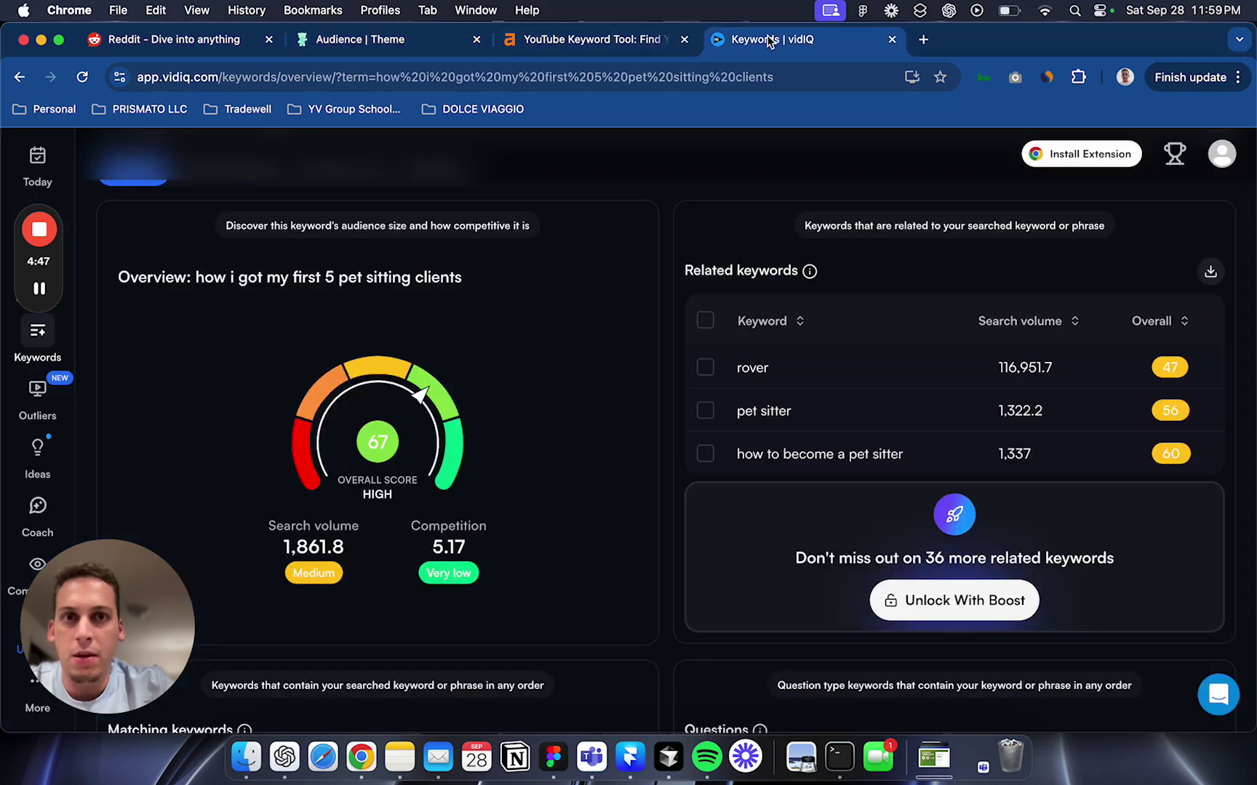